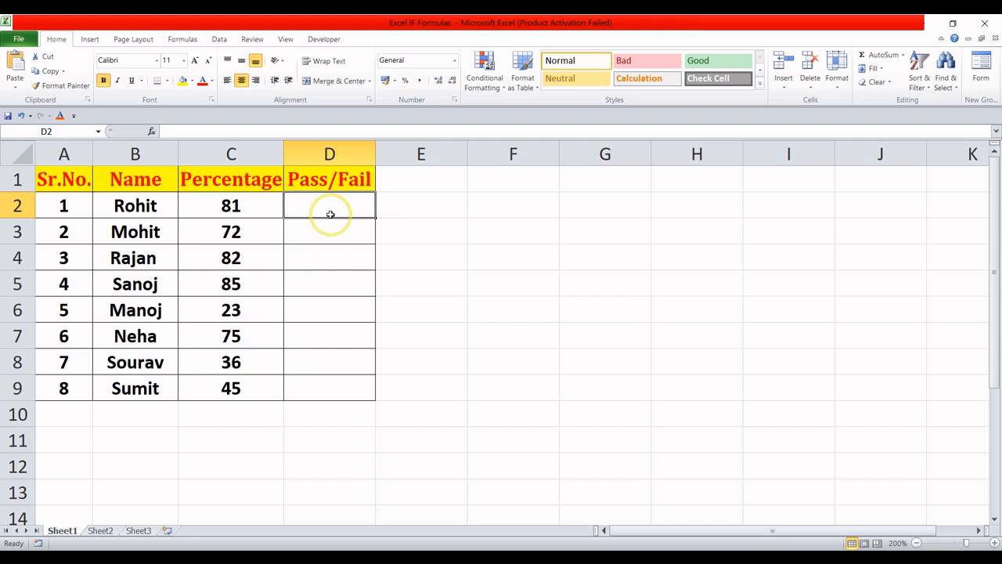
Step: Enter the formula =IF(C2<33,"fail","pass") in cell D2 of the Pass/Fail column
type("=")
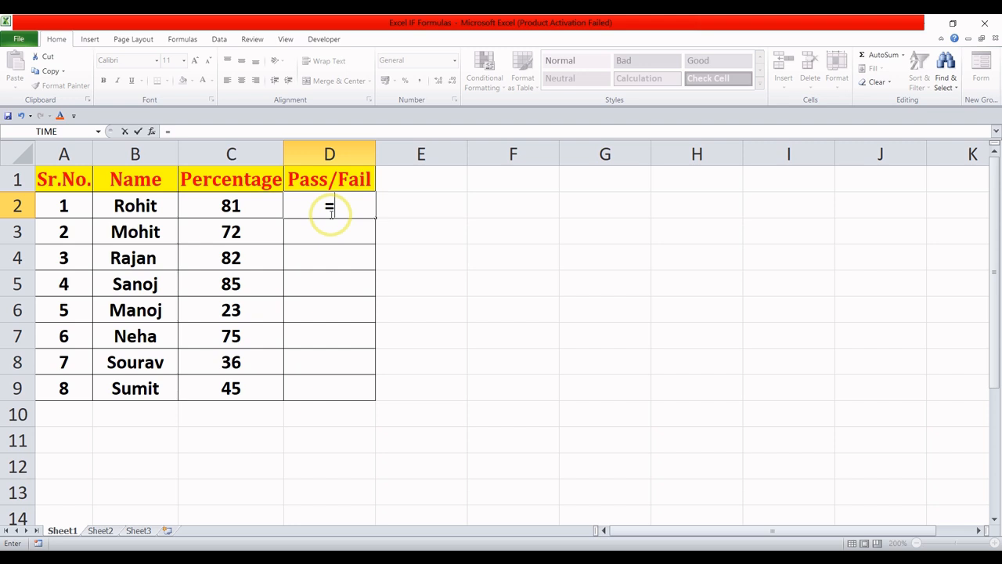
type("if")
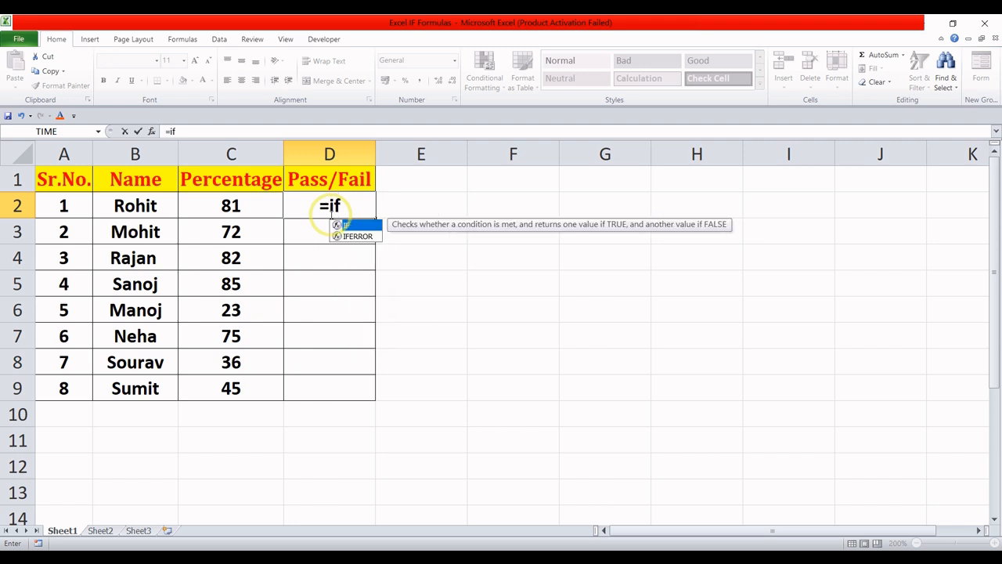
type("(")
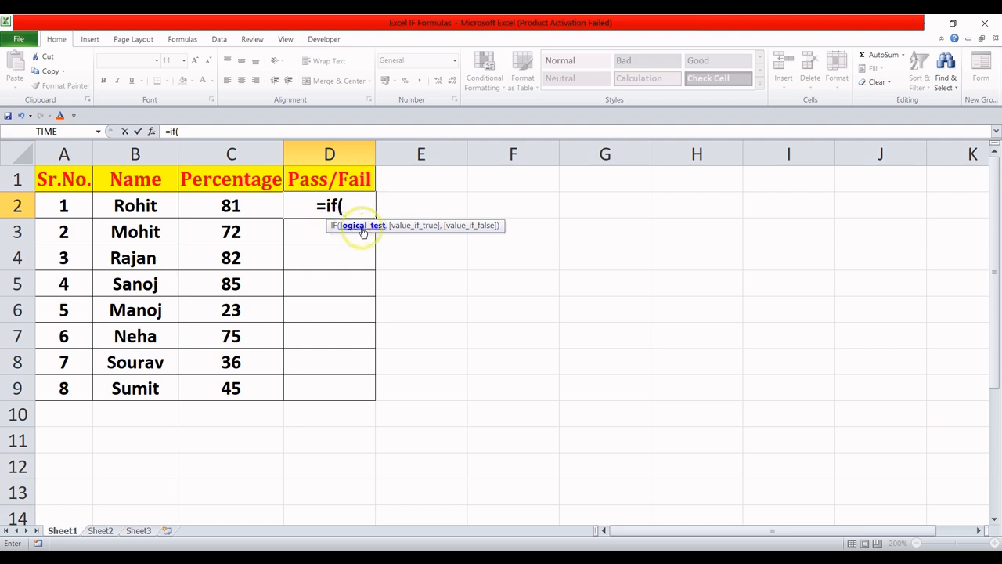
left_click(264, 211)
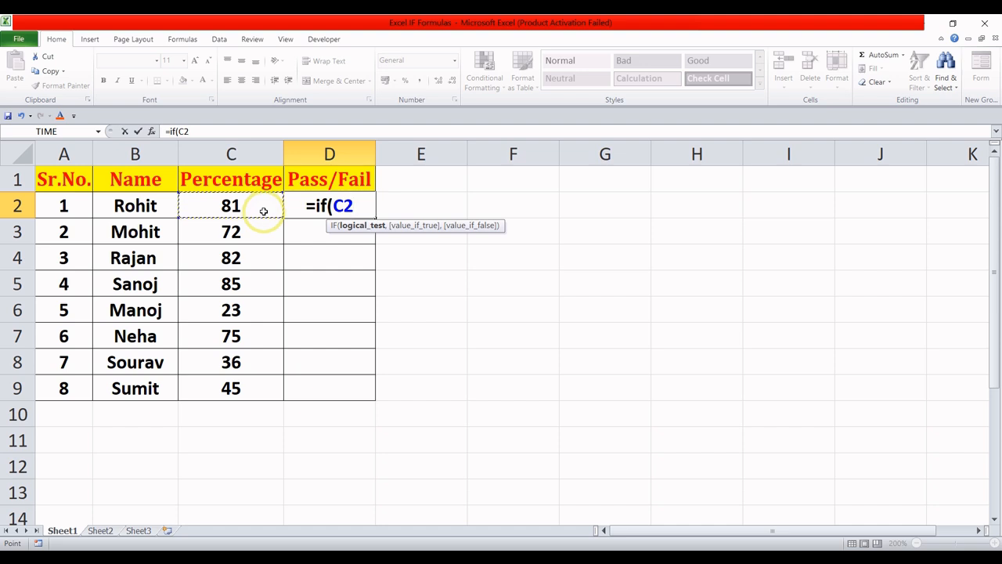
type("<")
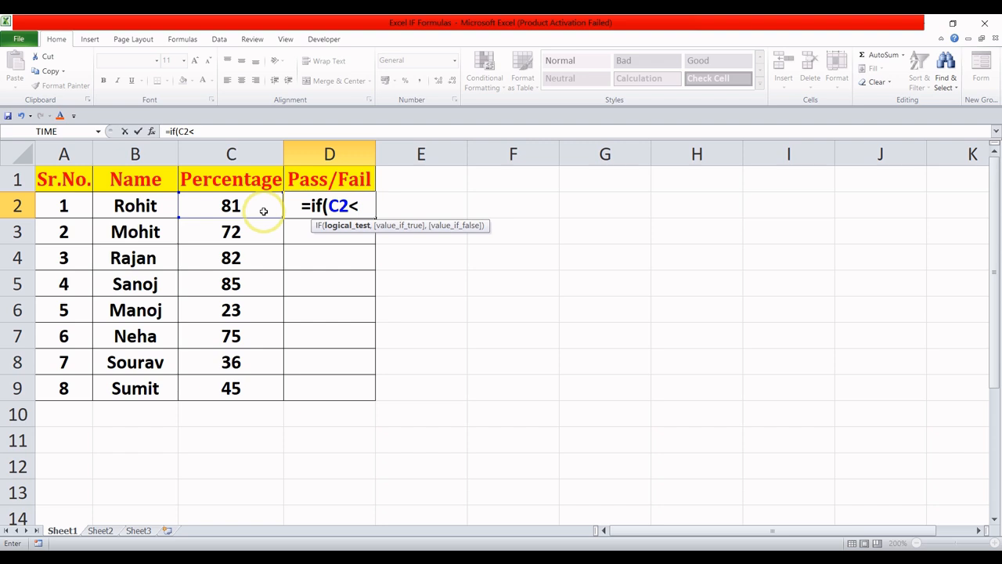
type("33")
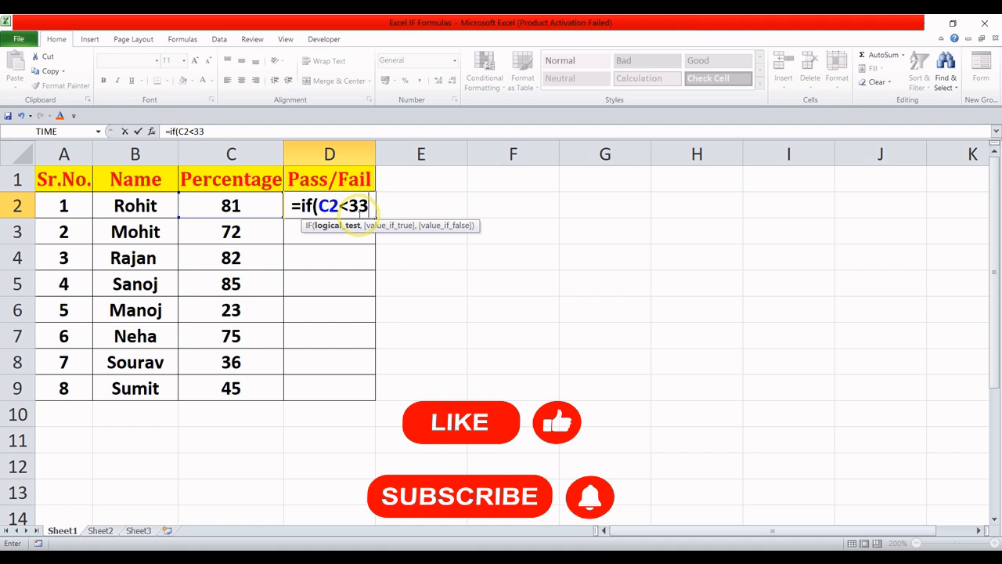
type(",")
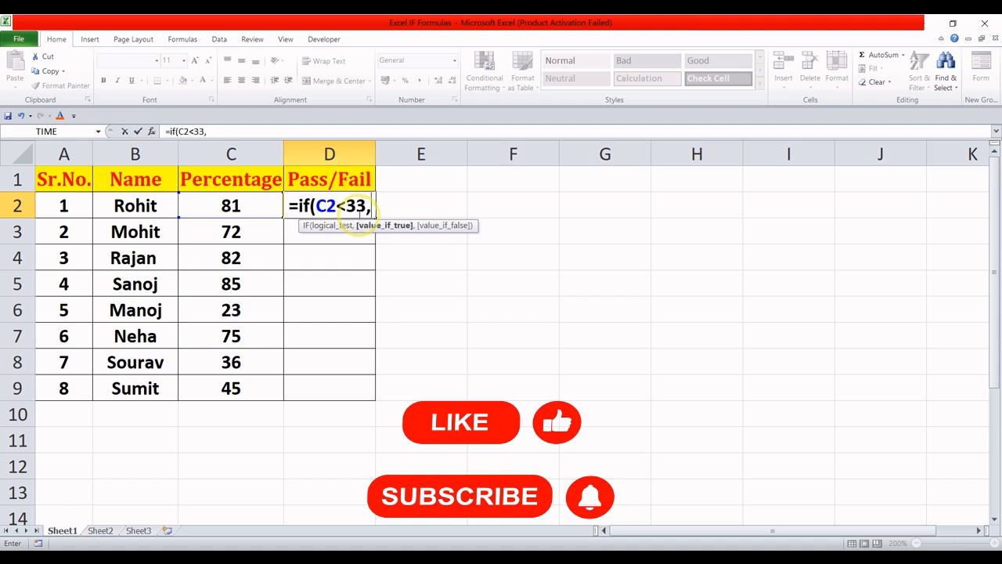
type("\"")
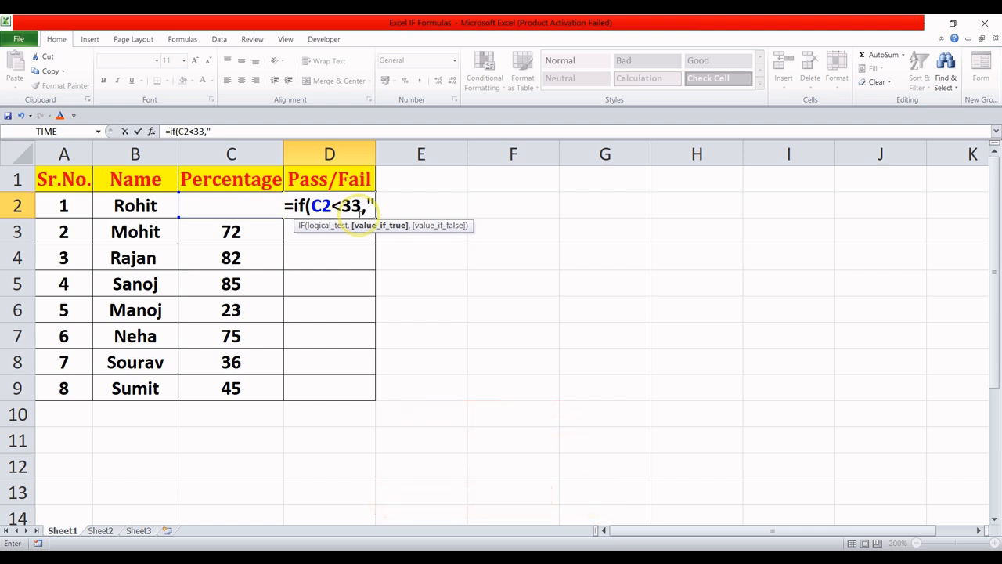
type("fail")
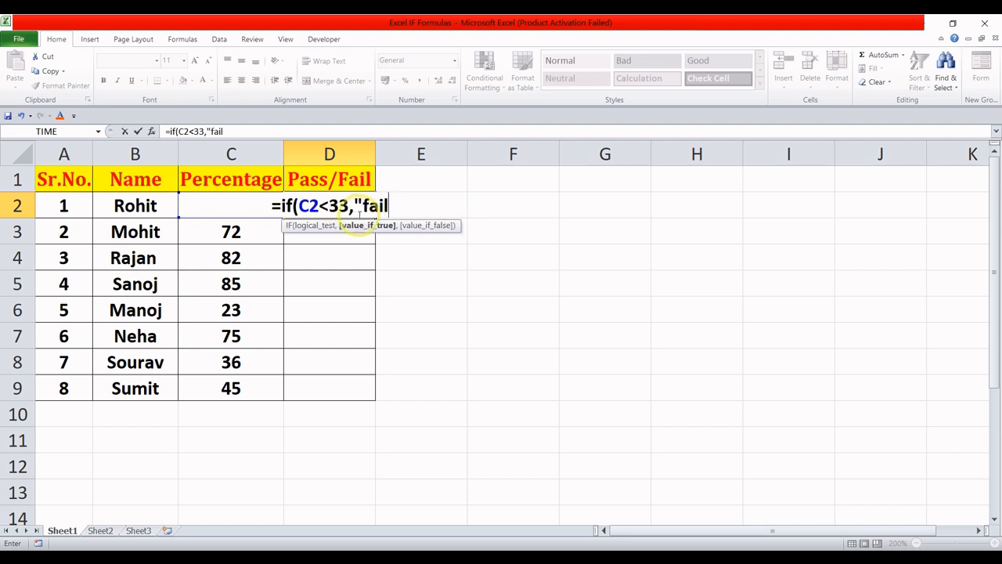
type("\"")
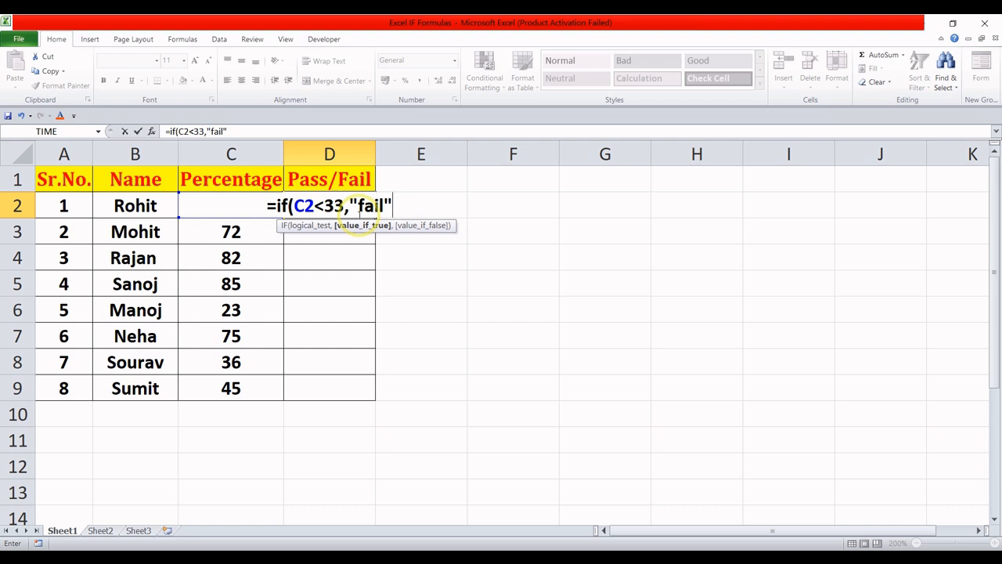
type(",")
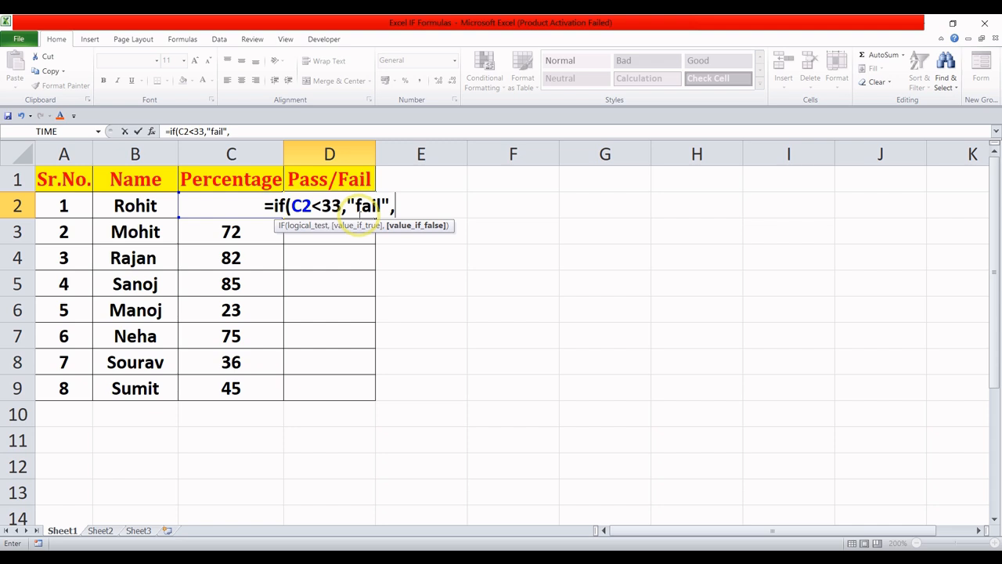
type("\"p")
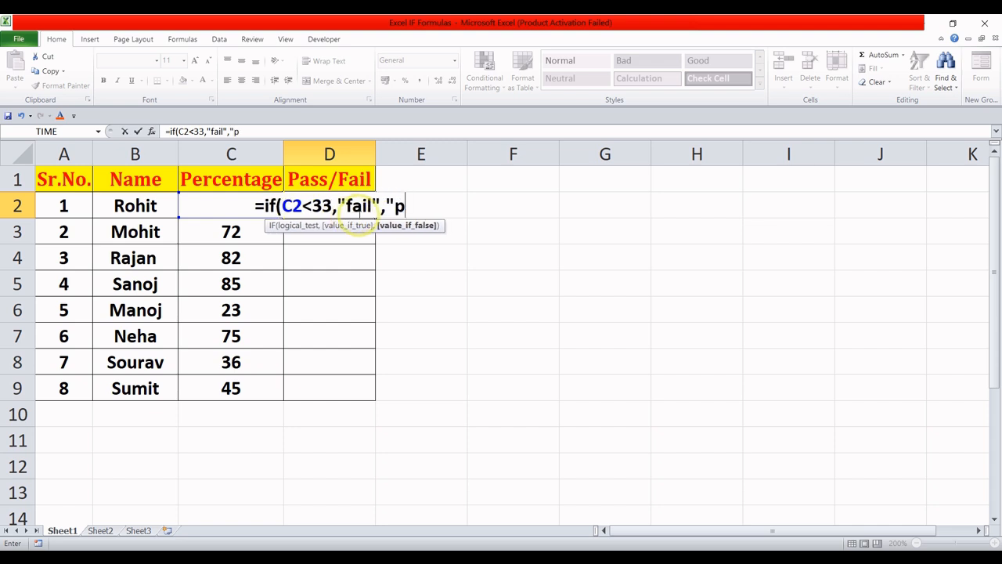
type("ass")
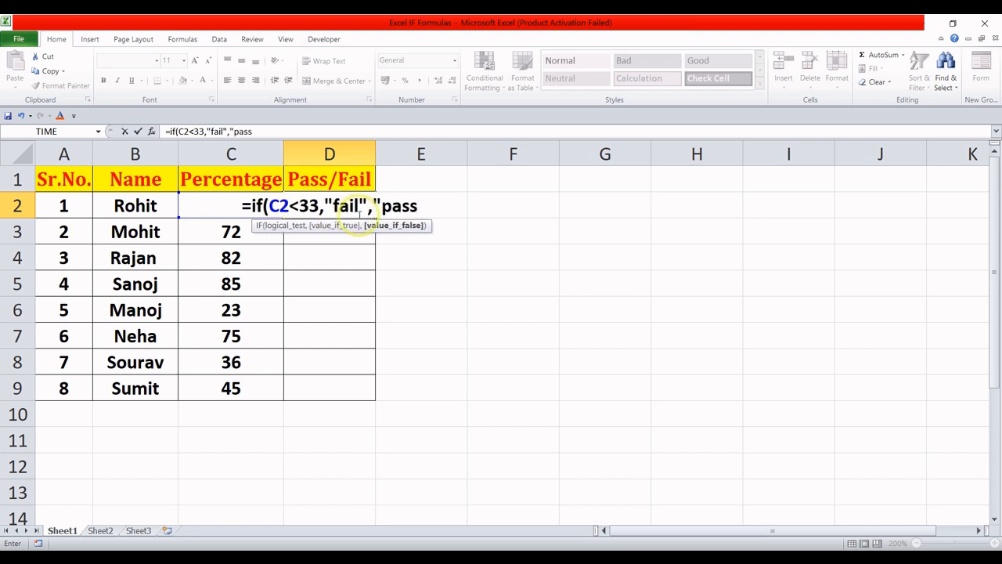
type("\"")
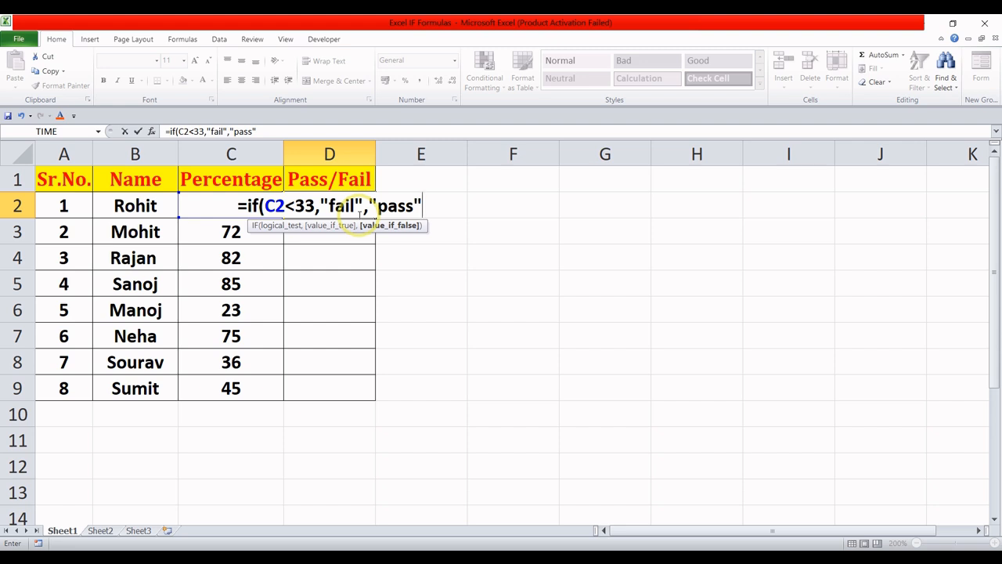
type(")")
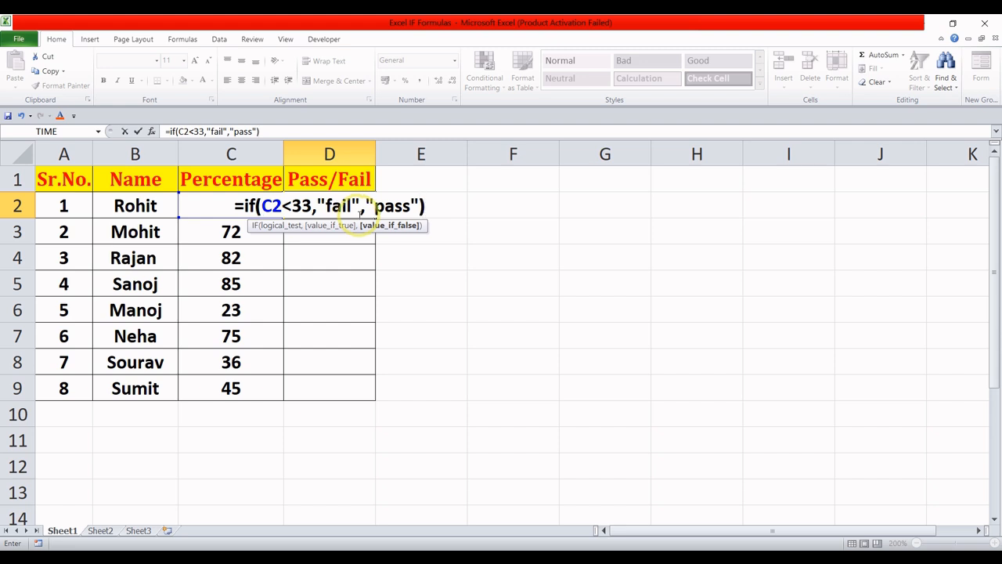
left_click(368, 229)
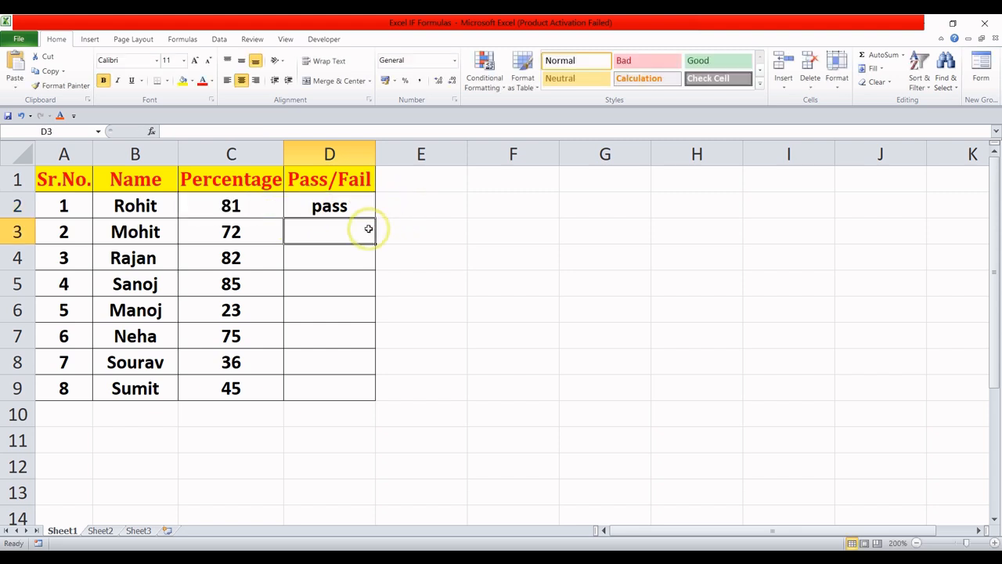
Step: Check D2's formula against the percentage in C2 and fill the formula down through D9
left_click(333, 206)
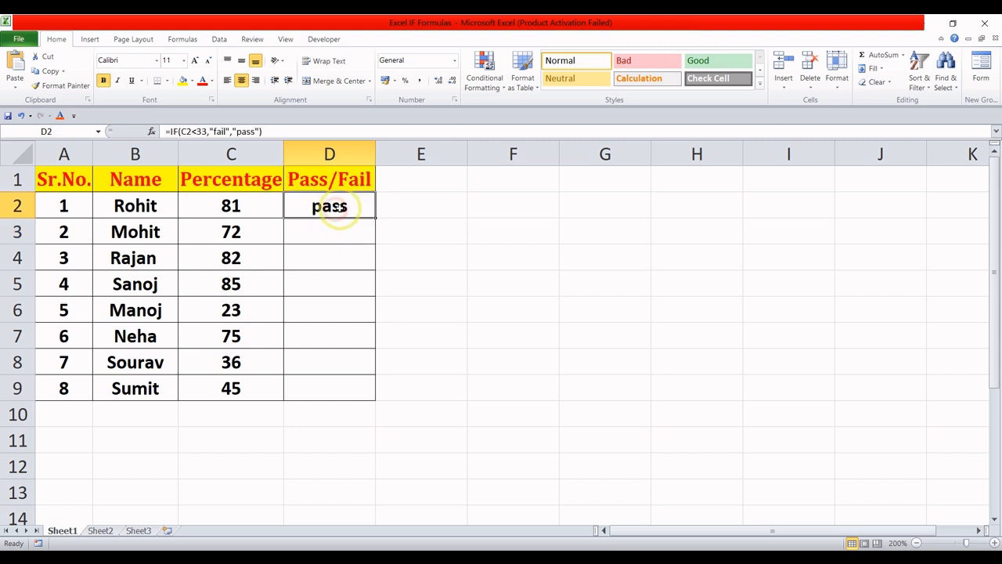
left_click(254, 209)
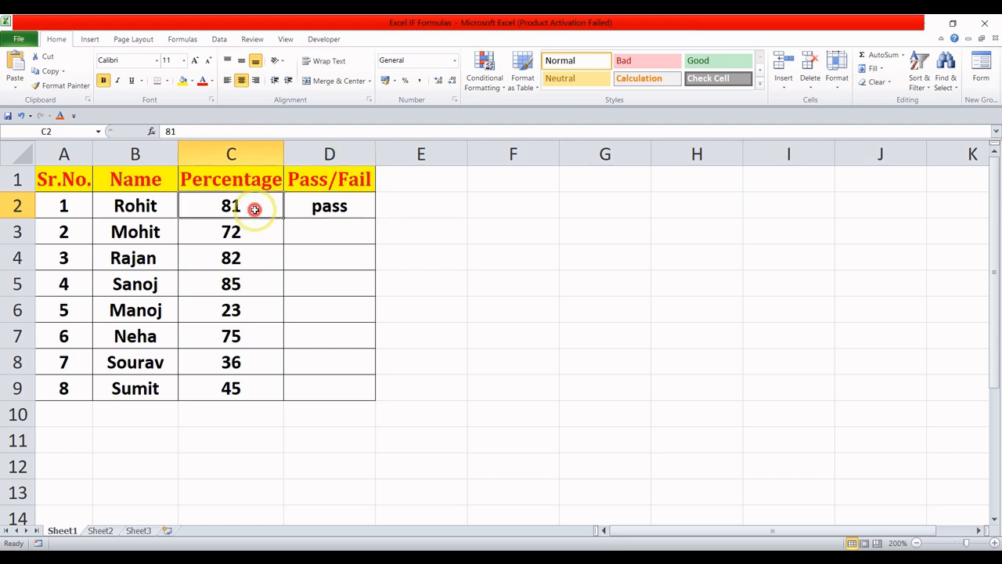
left_click(313, 205)
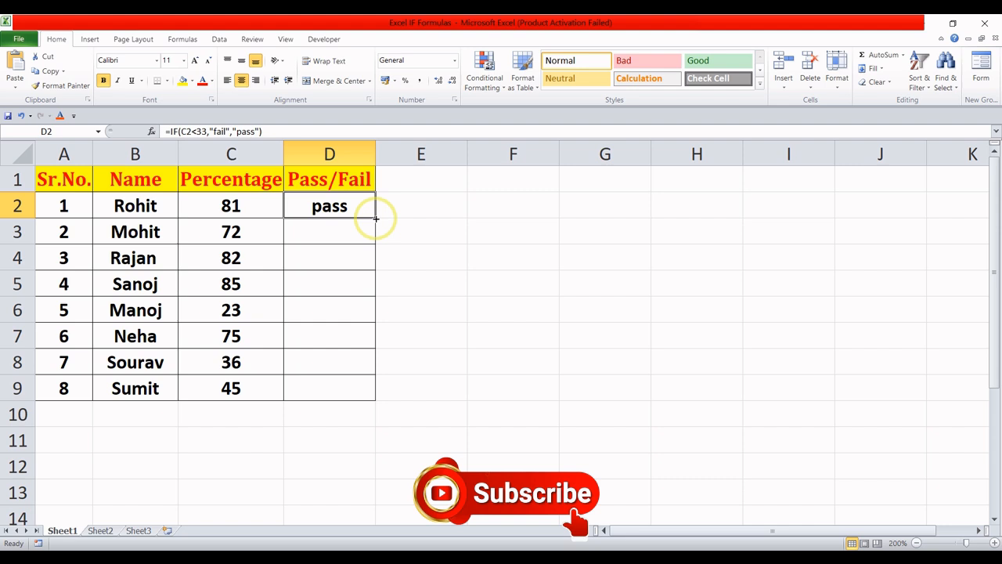
left_click_drag(376, 218, 374, 390)
left_click(418, 307)
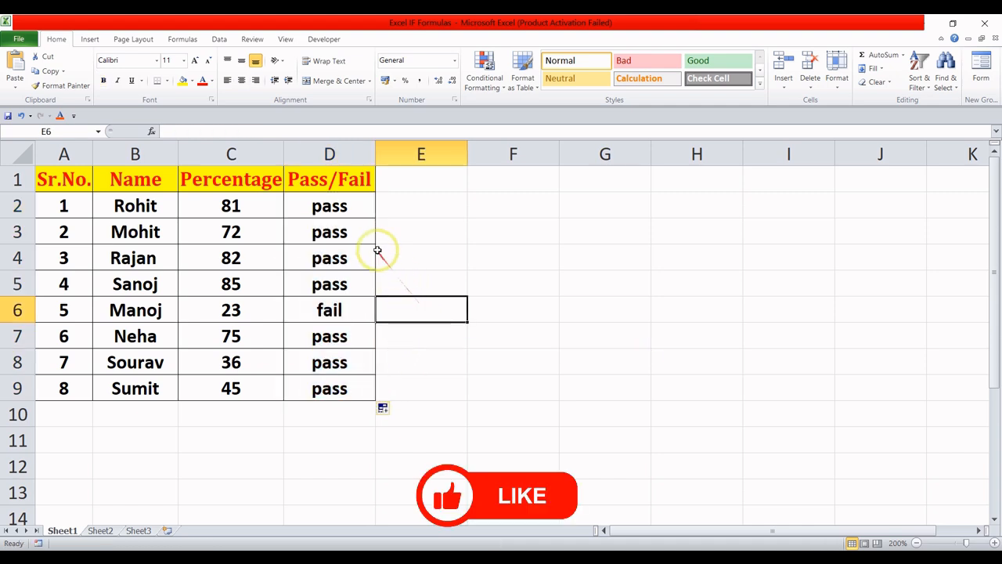
Step: Review the Pass/Fail results from D2 to D6 and compare D6 with its percentage in C6
left_click_drag(352, 201, 347, 309)
left_click(349, 311)
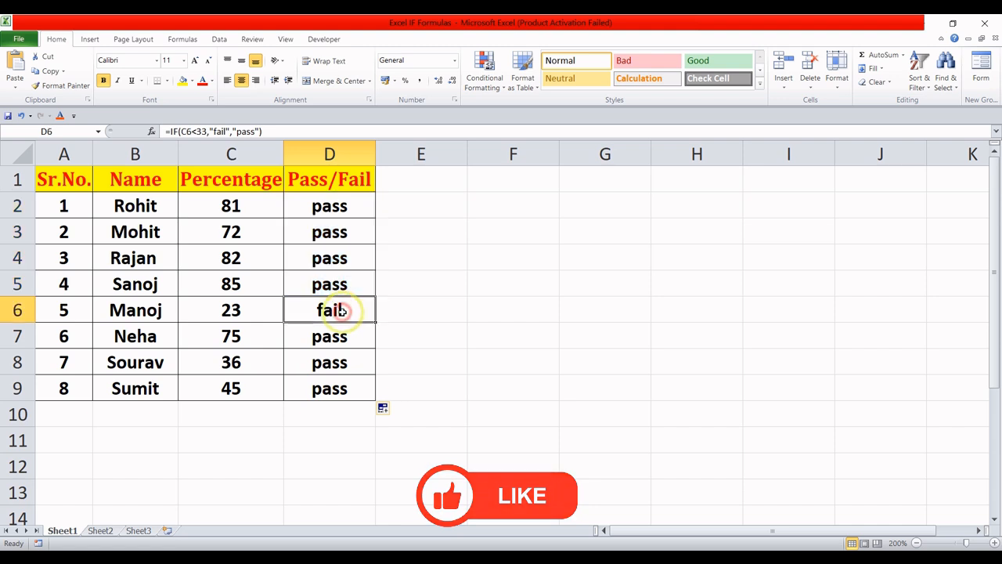
left_click(261, 311)
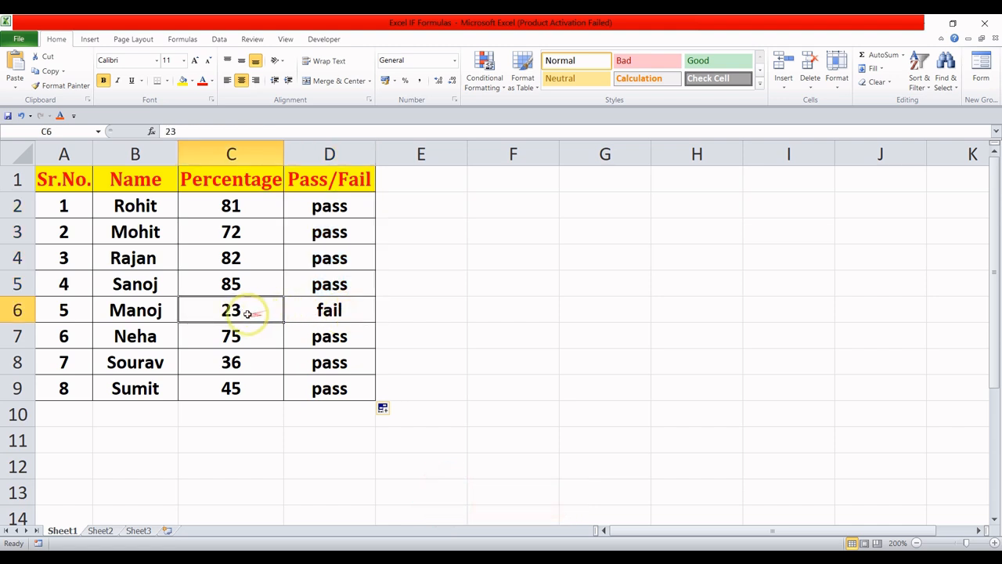
left_click(352, 309)
Step: Set the percentage in C3 to 23 and check the Pass/Fail result in D3
left_click(246, 230)
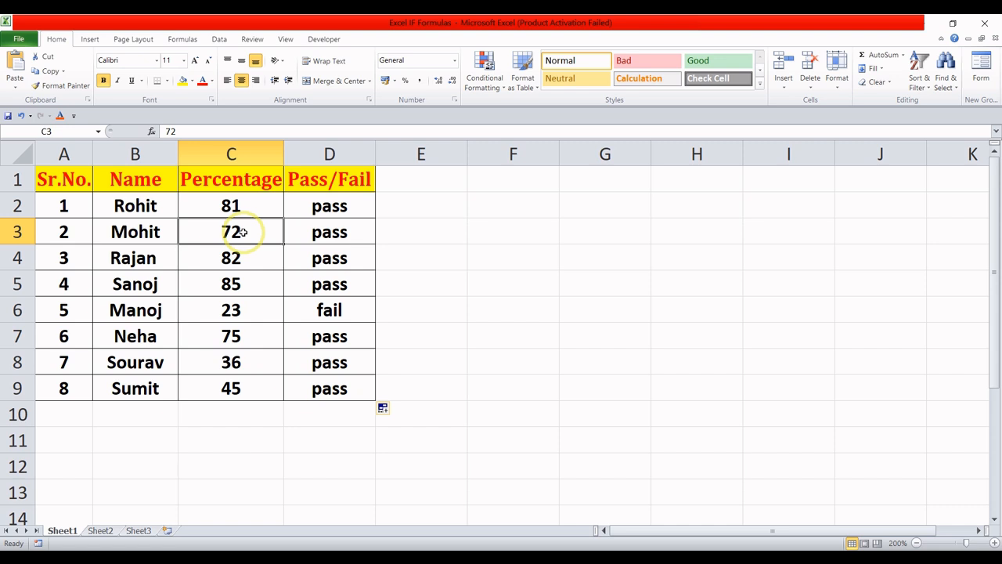
type("23")
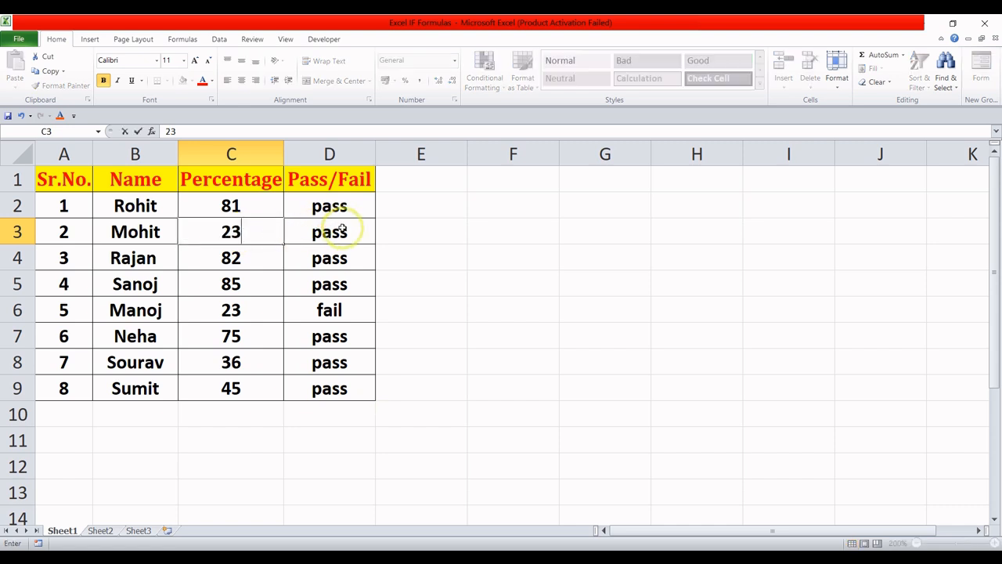
key("Return")
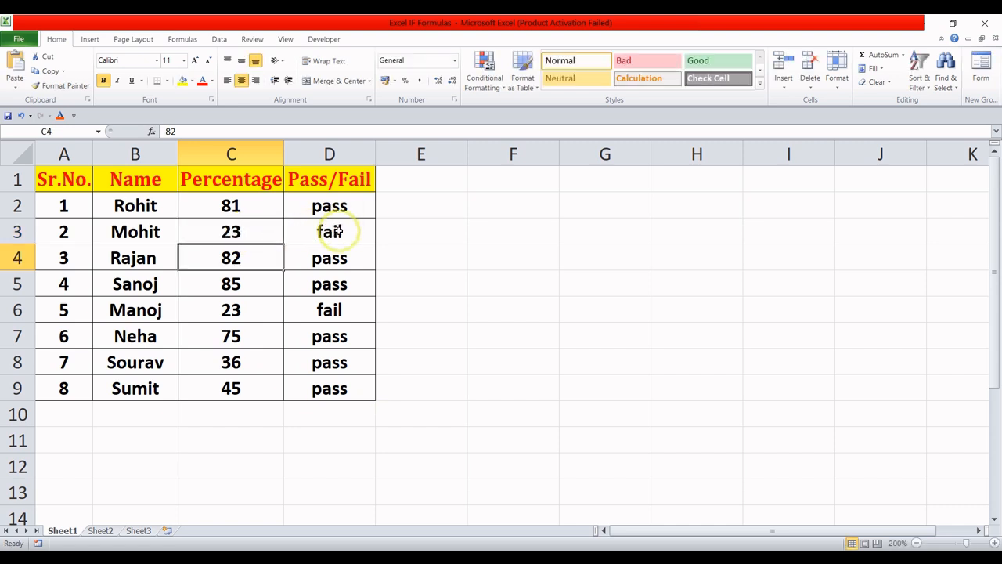
left_click(351, 230)
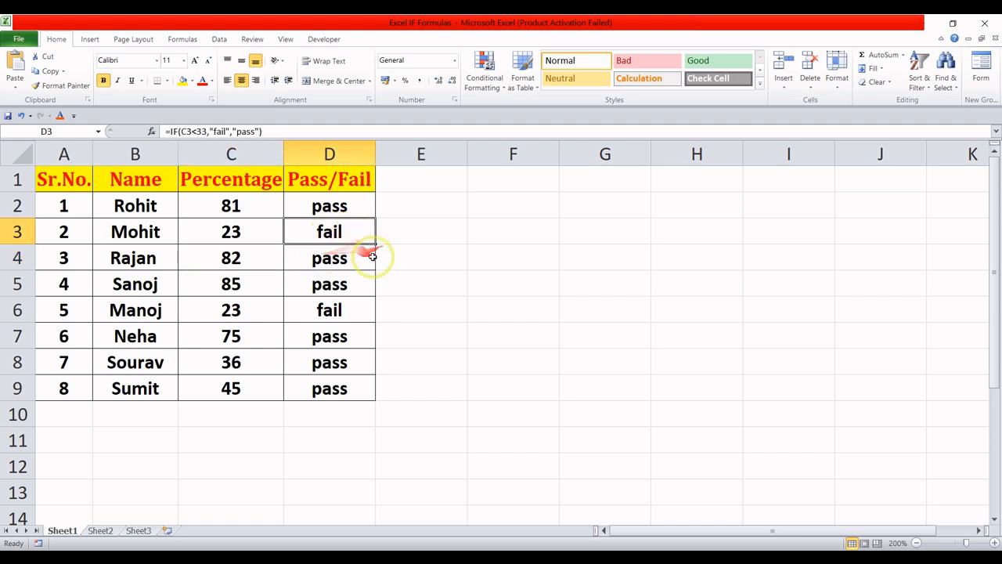
Step: Set the percentage in C7 to 21 and check the Pass/Fail result in D7
left_click(236, 336)
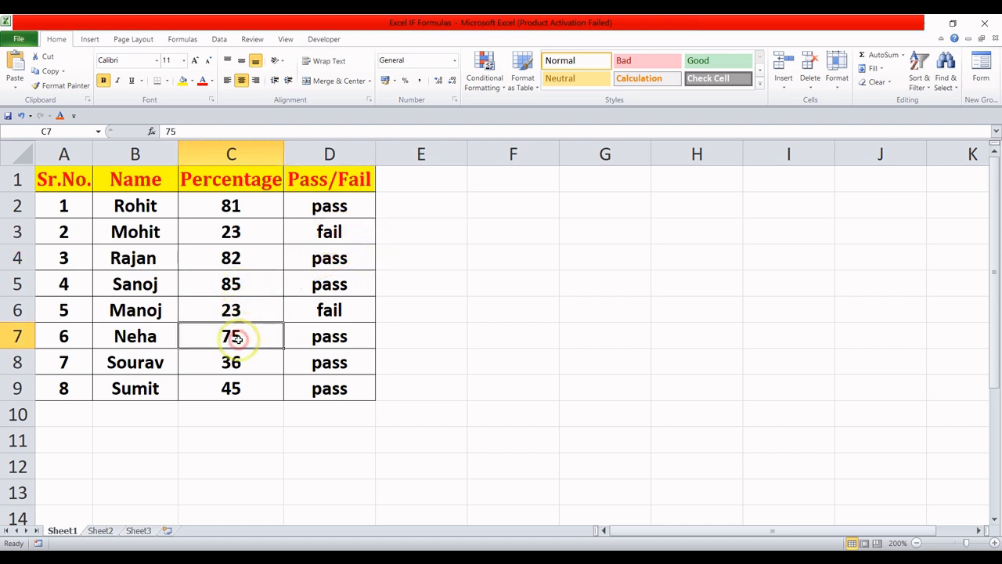
type("21")
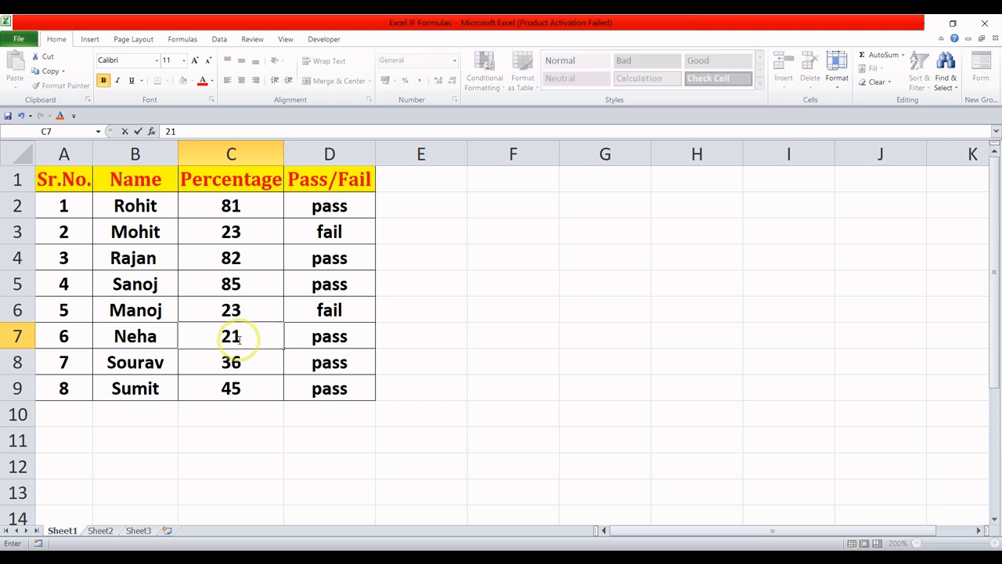
key("Return")
left_click(362, 332)
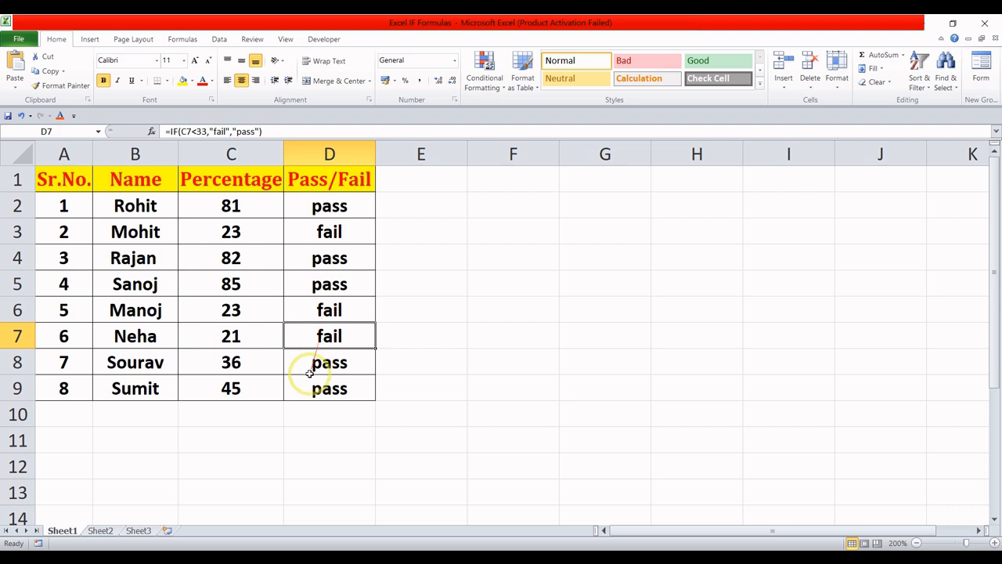
Step: Switch to Sheet2 and compare the two Id Number columns, including the pair in row 2
key("ctrl+Page_Down")
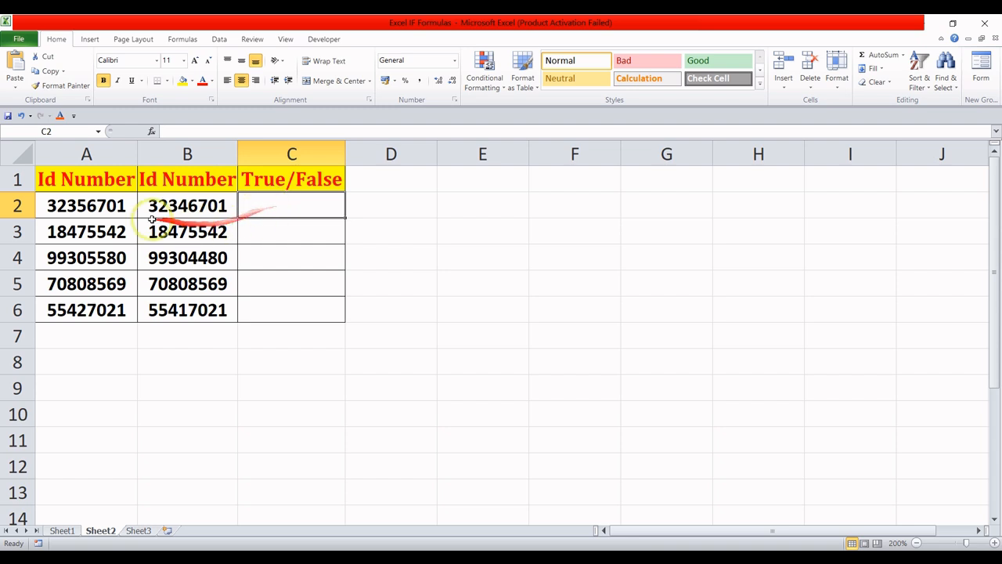
left_click_drag(116, 205, 102, 307)
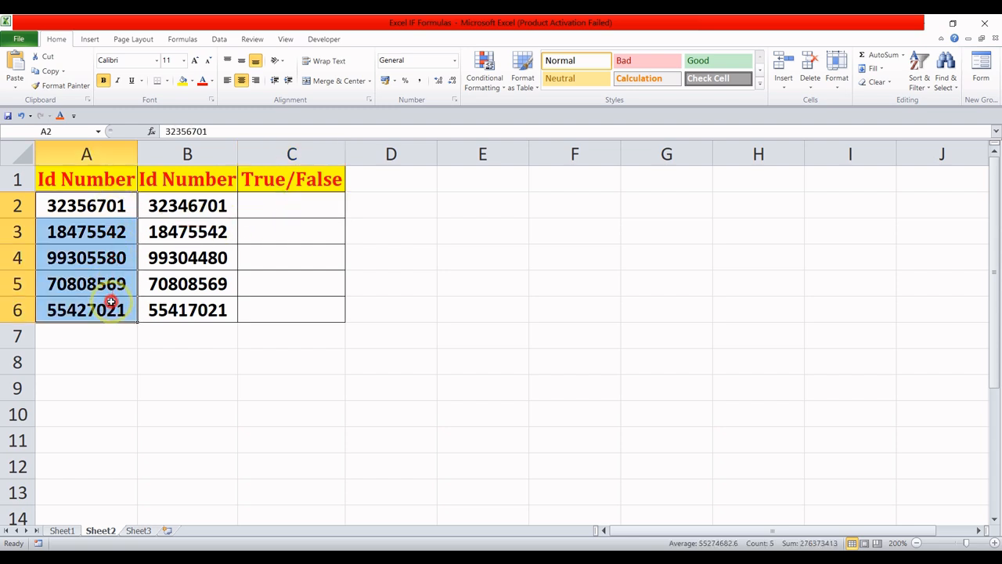
left_click_drag(183, 202, 188, 312)
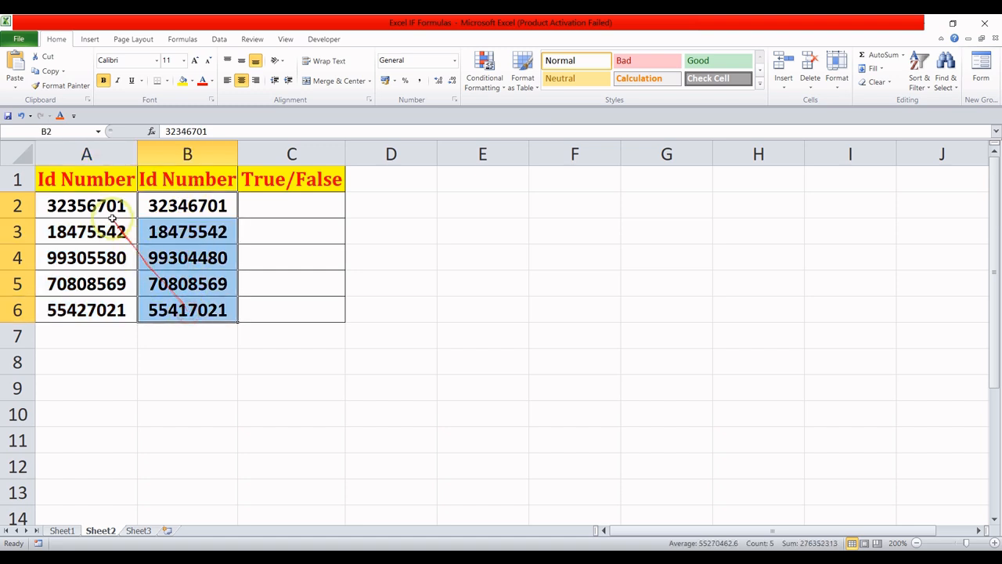
left_click_drag(116, 201, 189, 202)
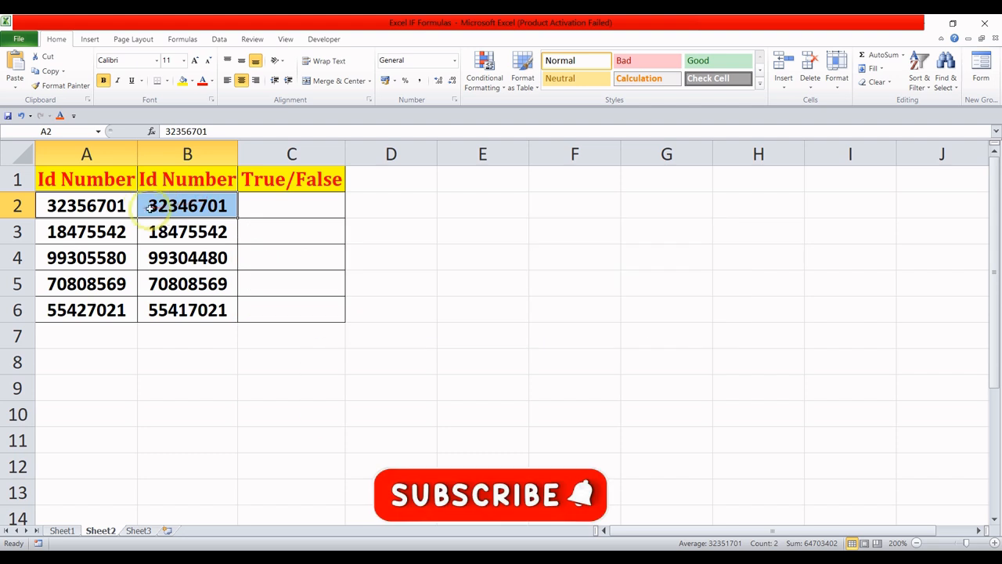
Step: Start an IF formula in C2 that tests whether the Id Number in A2 equals the one in B2
left_click(313, 201)
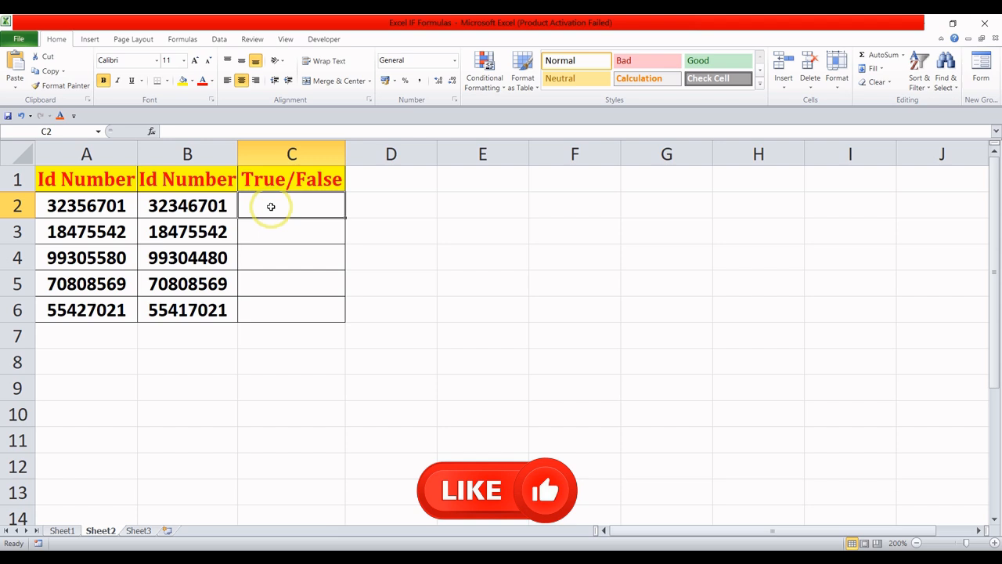
type("=")
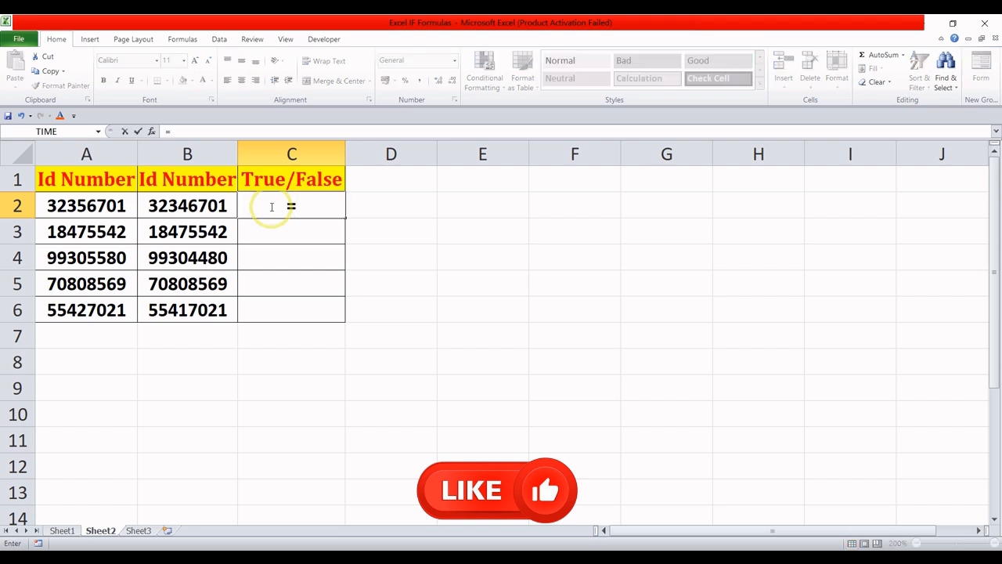
type("if(")
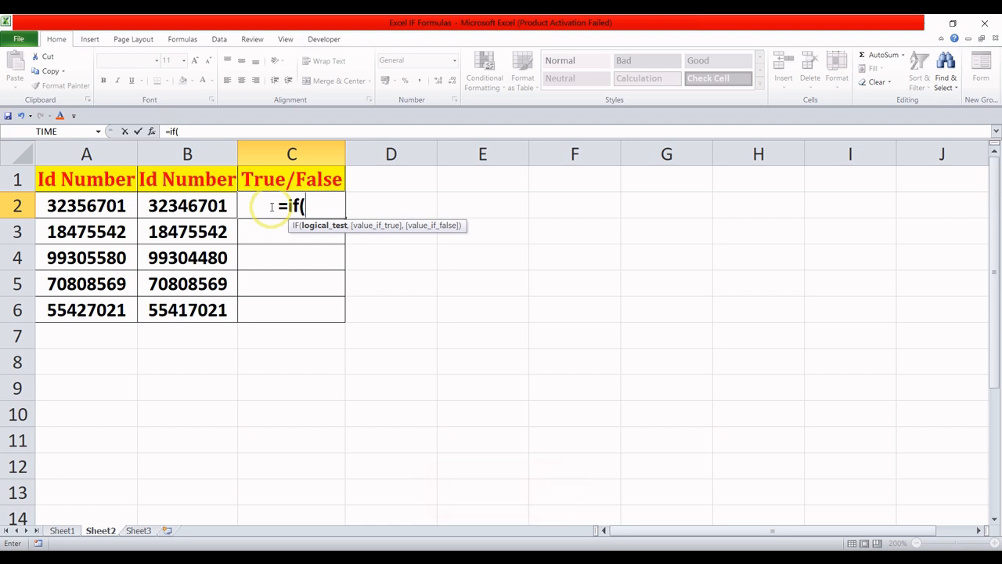
left_click(119, 205)
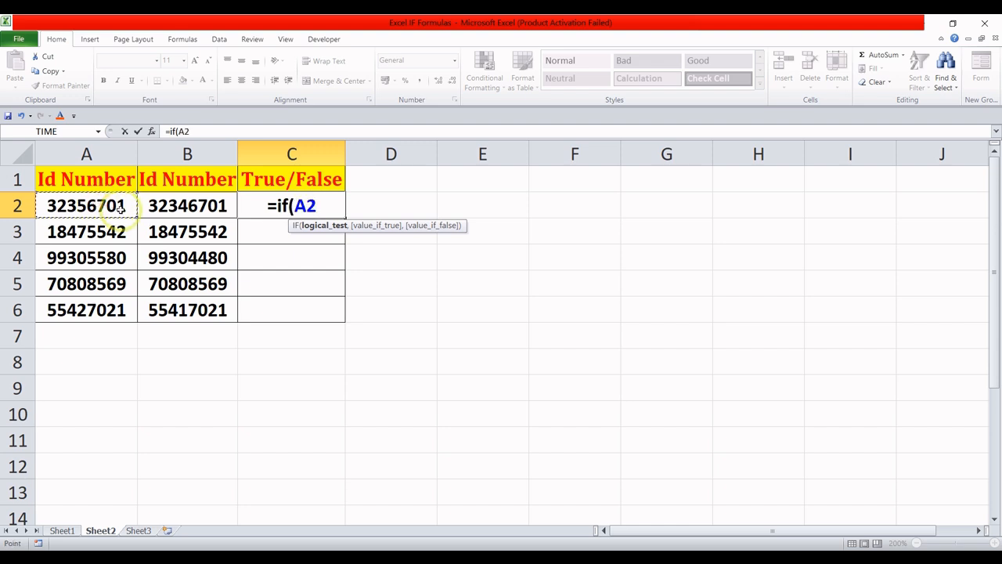
type("=")
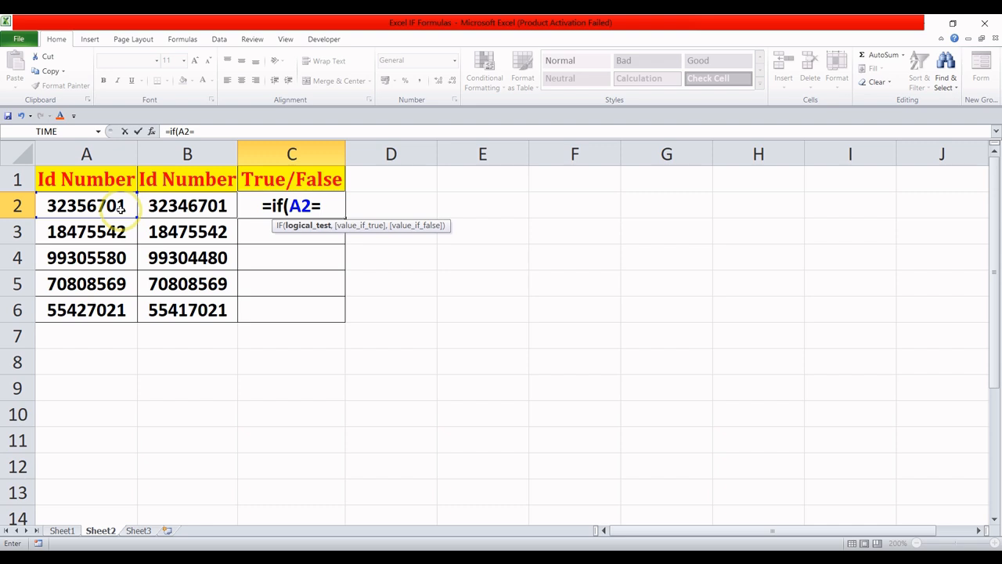
left_click(179, 208)
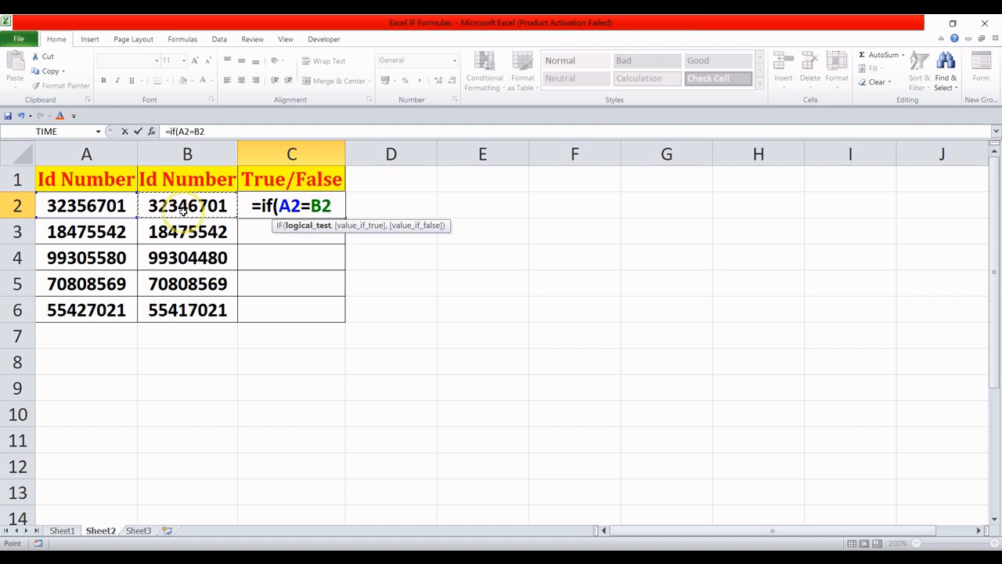
type(",")
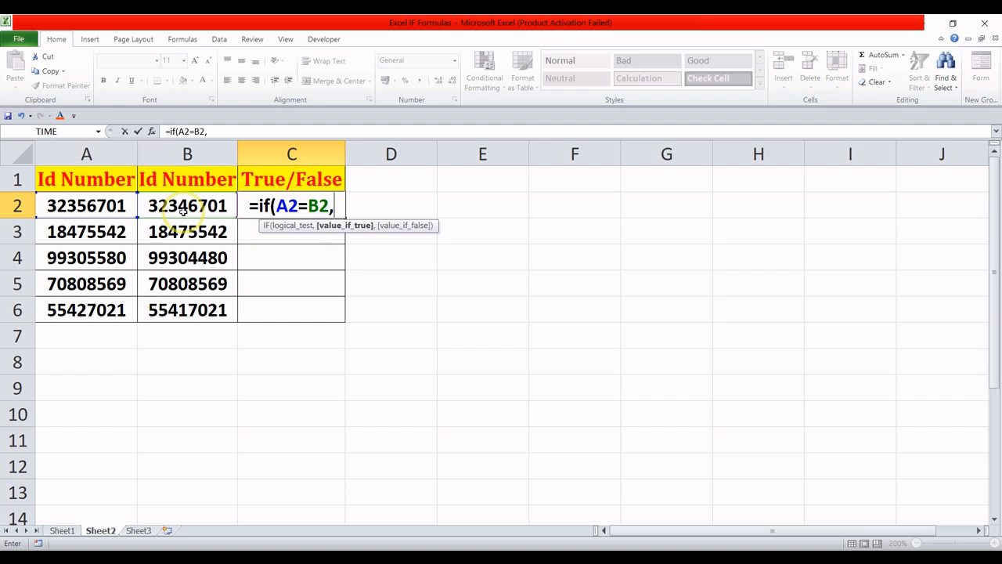
Step: Complete the C2 formula with "true" as the value if true and "false" as the value if false
type("\"")
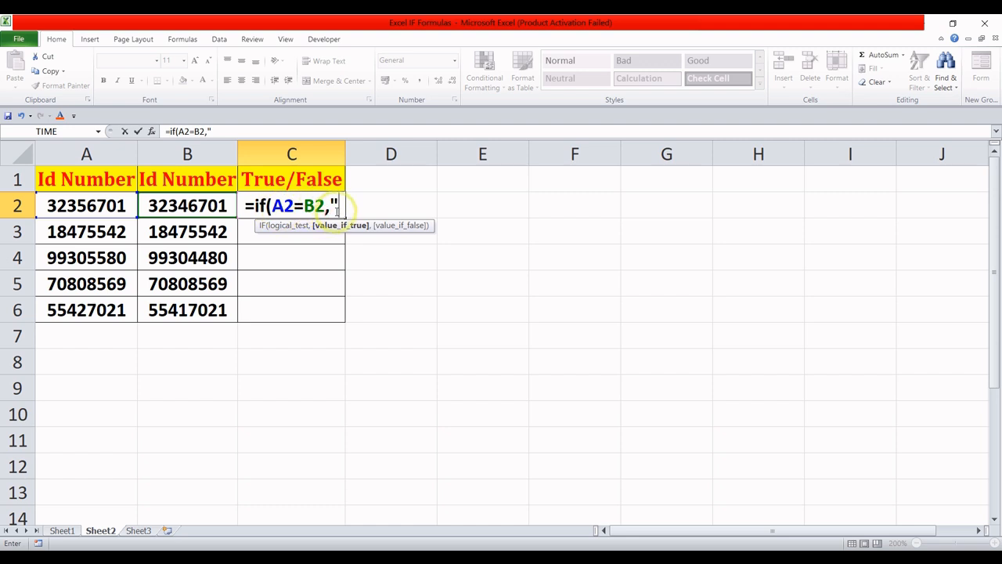
type("true")
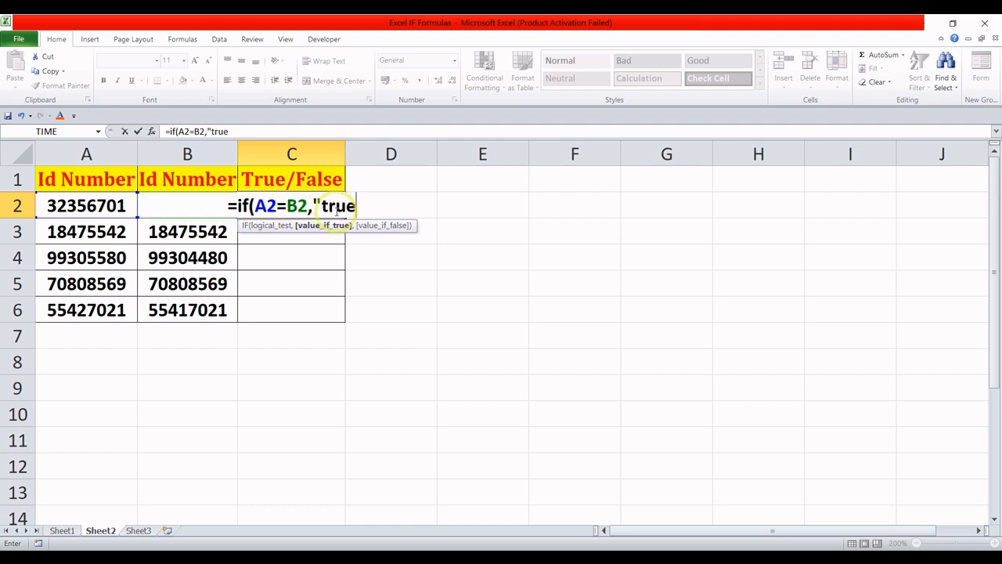
type("\"")
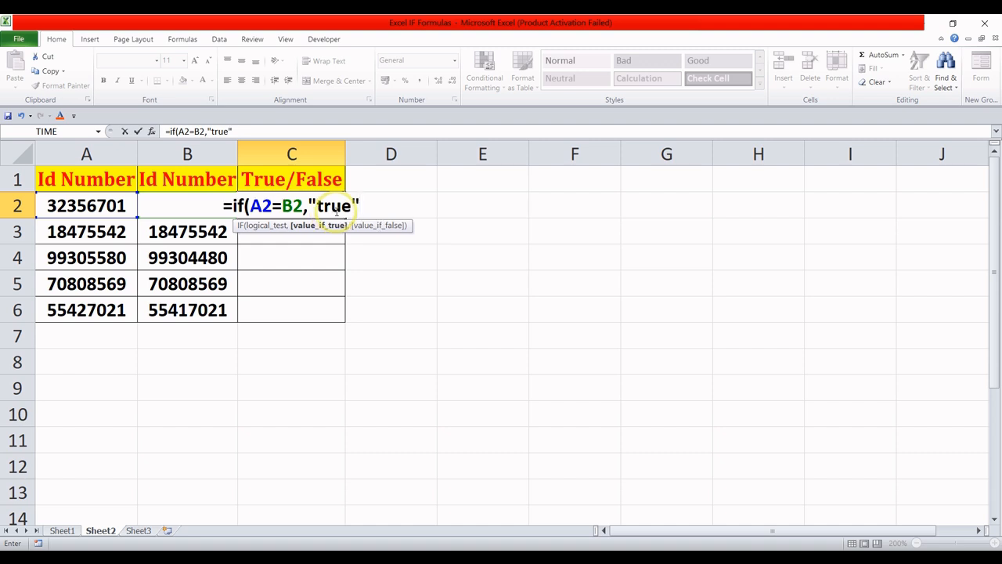
type(",")
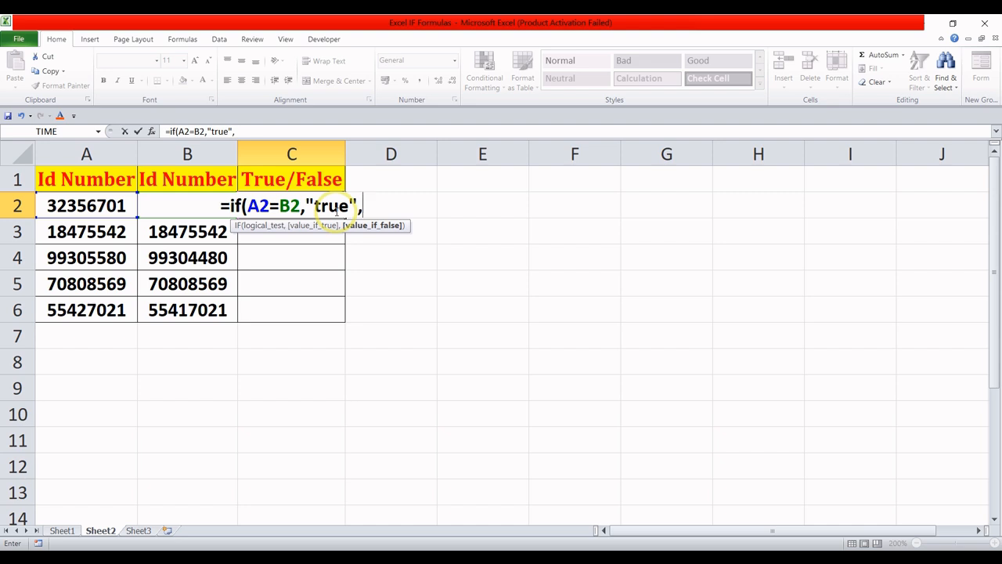
type("\"")
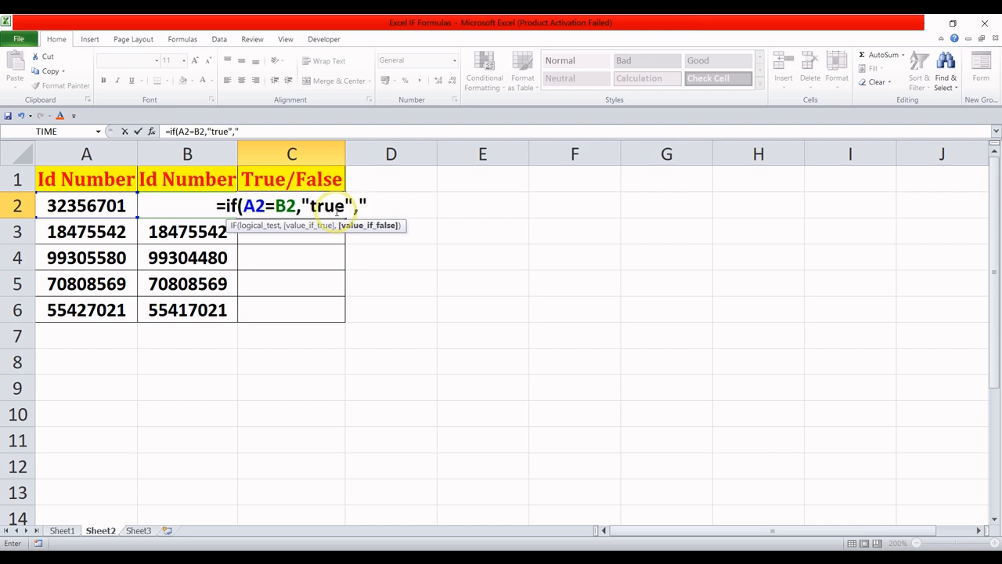
type("false")
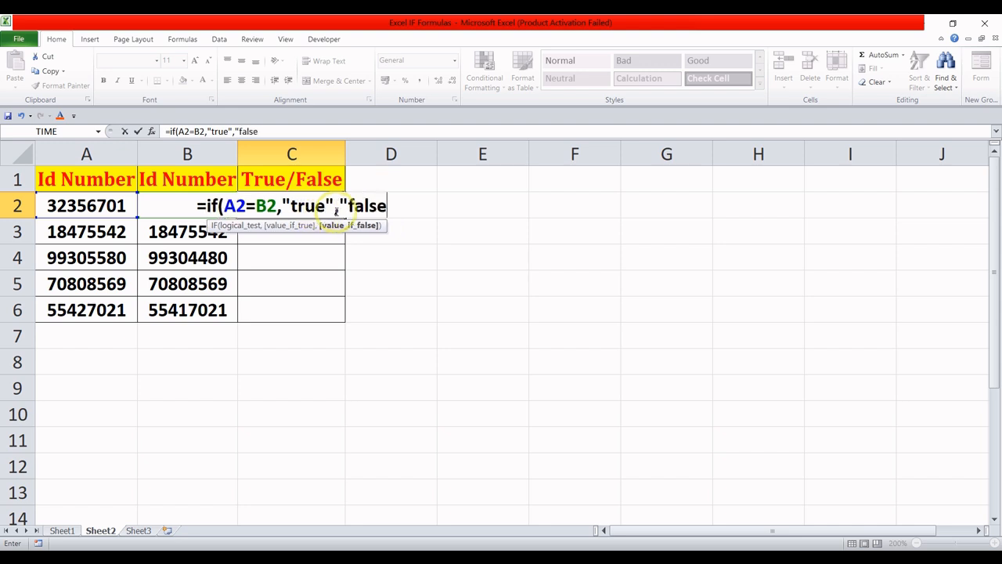
type("\"")
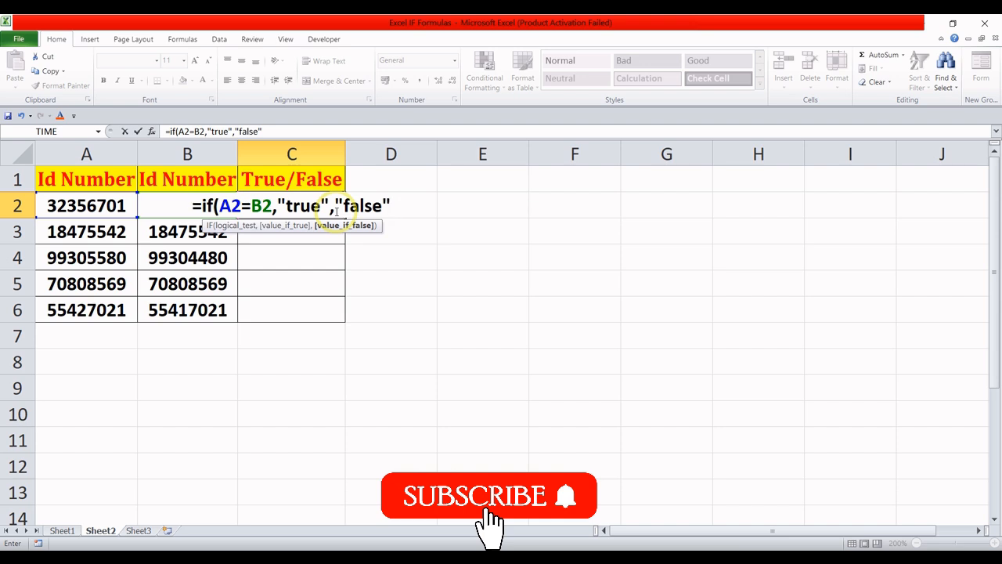
type(")")
key("Return")
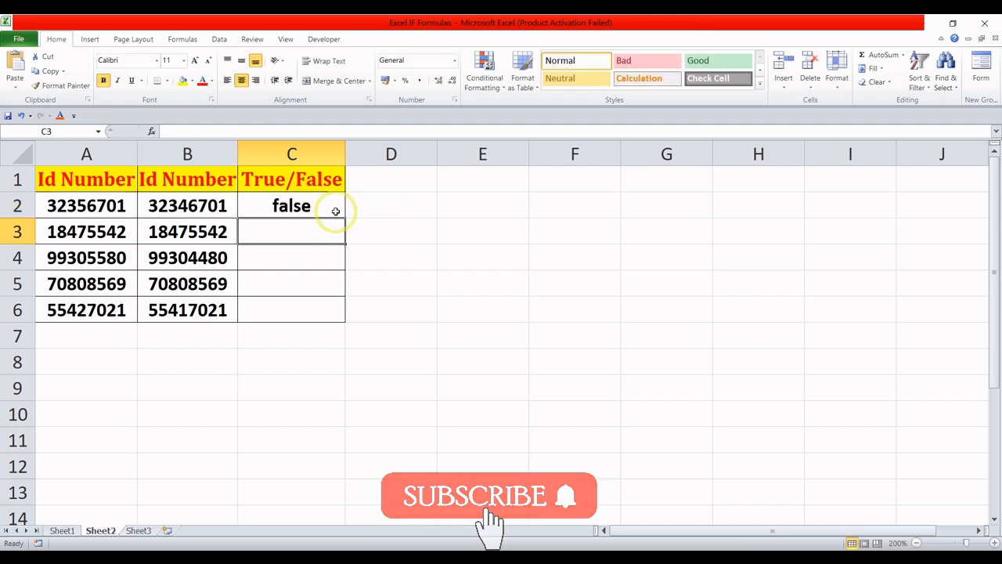
Step: Check the result in C2 against the Id Number pair in row 2, inspecting the fourth digit in B2
left_click(335, 209)
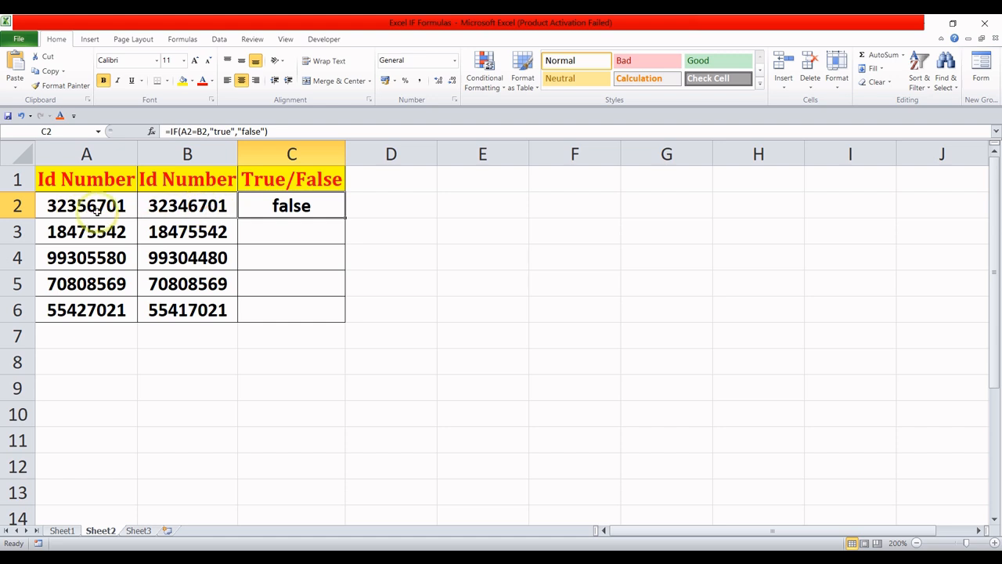
left_click(179, 208)
double_click(179, 209)
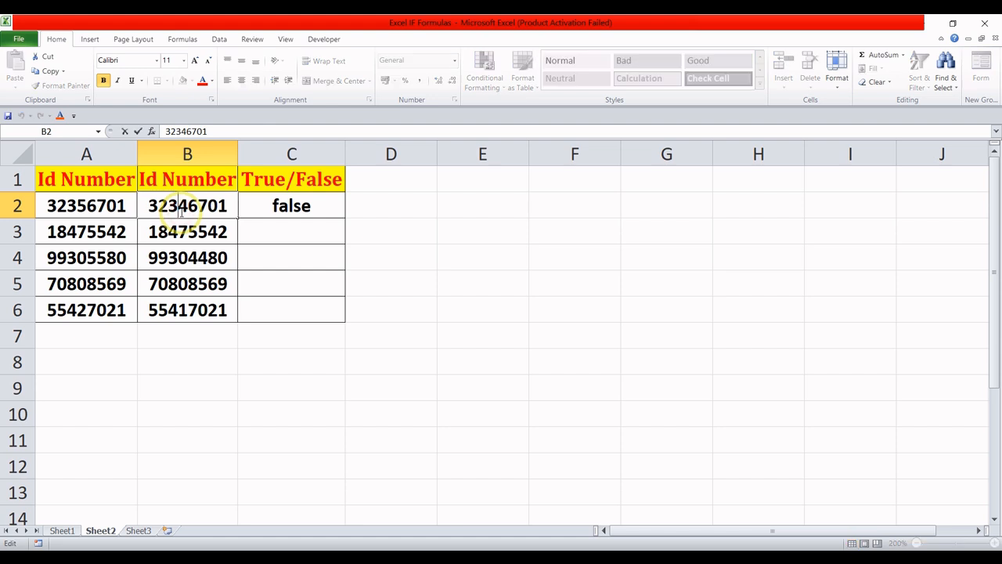
left_click_drag(178, 206, 187, 206)
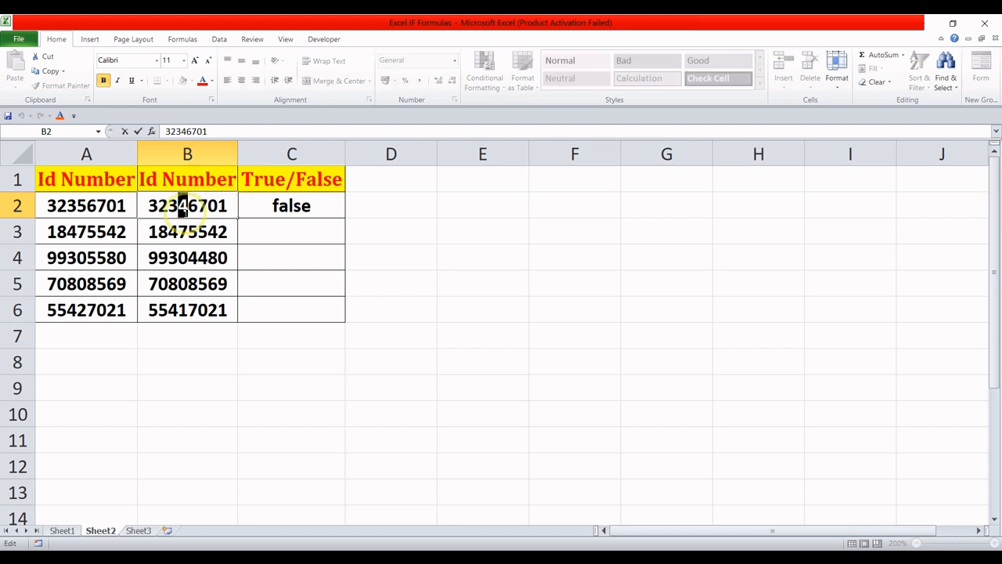
Step: Fill the IF formula from C2 down through C6
left_click(274, 208)
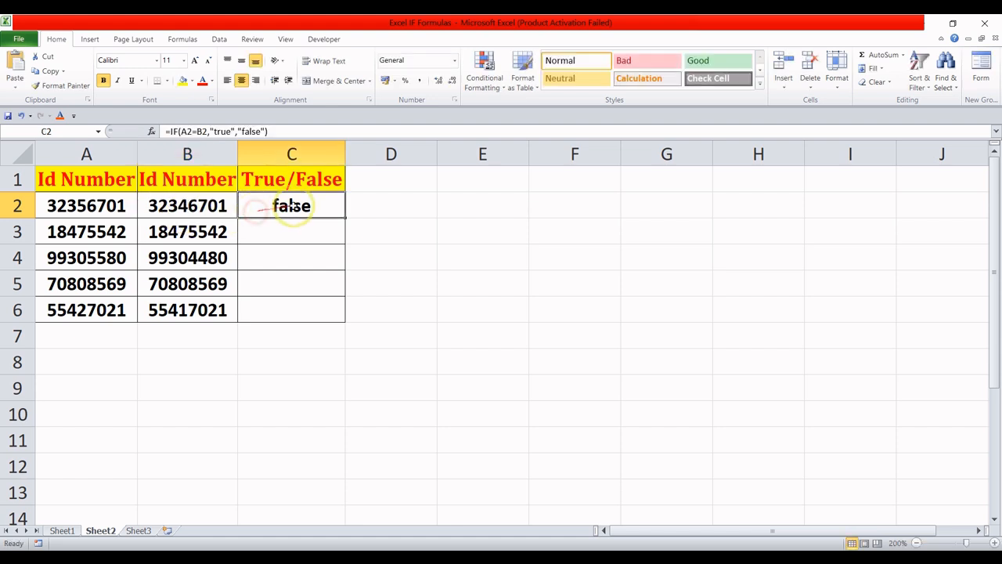
double_click(345, 218)
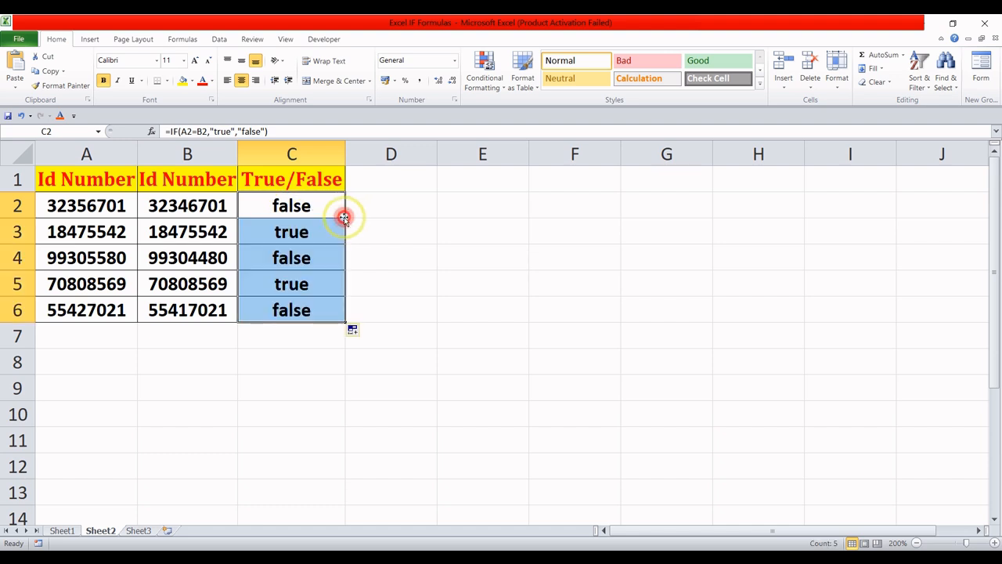
left_click(373, 246)
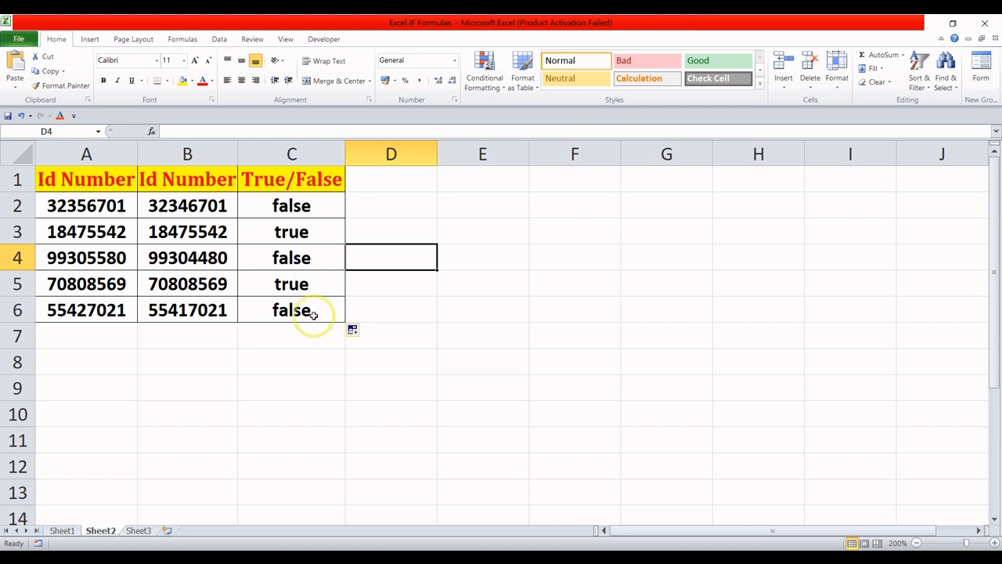
Step: Compare each True/False result in C3 through C6 with the Id Number pair in its row
left_click(315, 231)
left_click(81, 231)
left_click(204, 230)
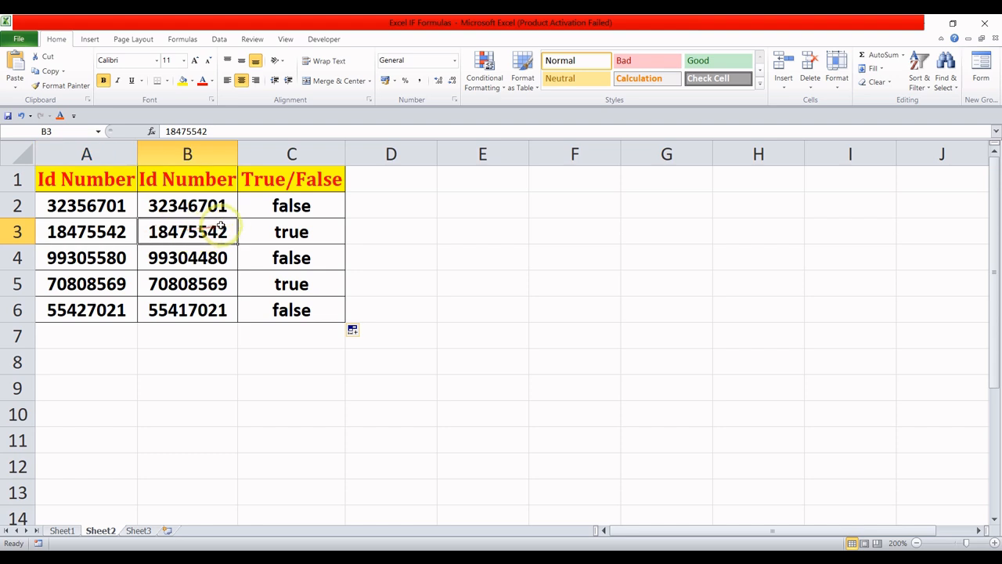
left_click(279, 257)
left_click(221, 263)
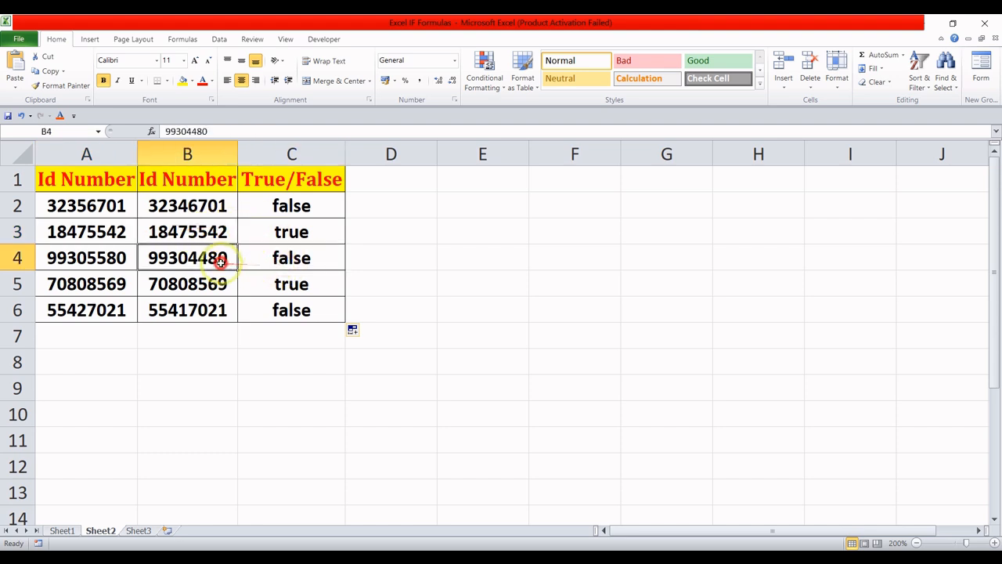
left_click(107, 258)
left_click(313, 284)
left_click(213, 285)
left_click(118, 285)
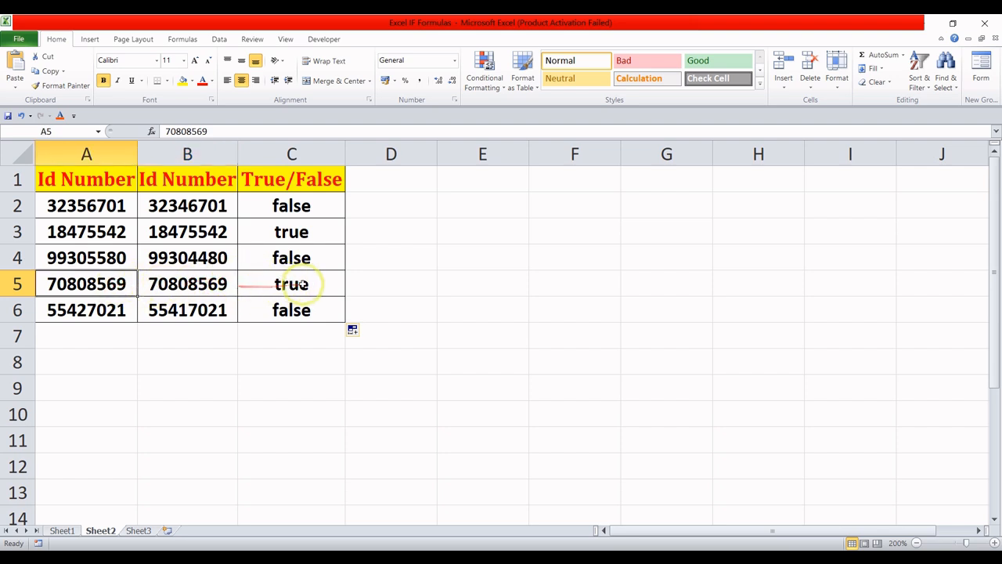
left_click(199, 315)
left_click(130, 315)
left_click(274, 307)
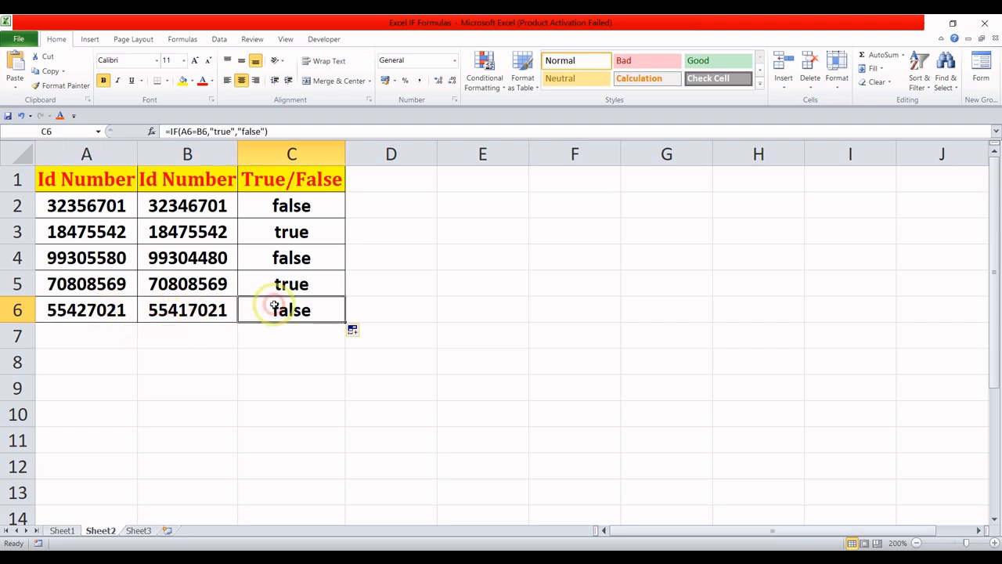
Step: Switch to Sheet3 and review the Name, Age and Eligible For Voting columns
left_click(139, 530)
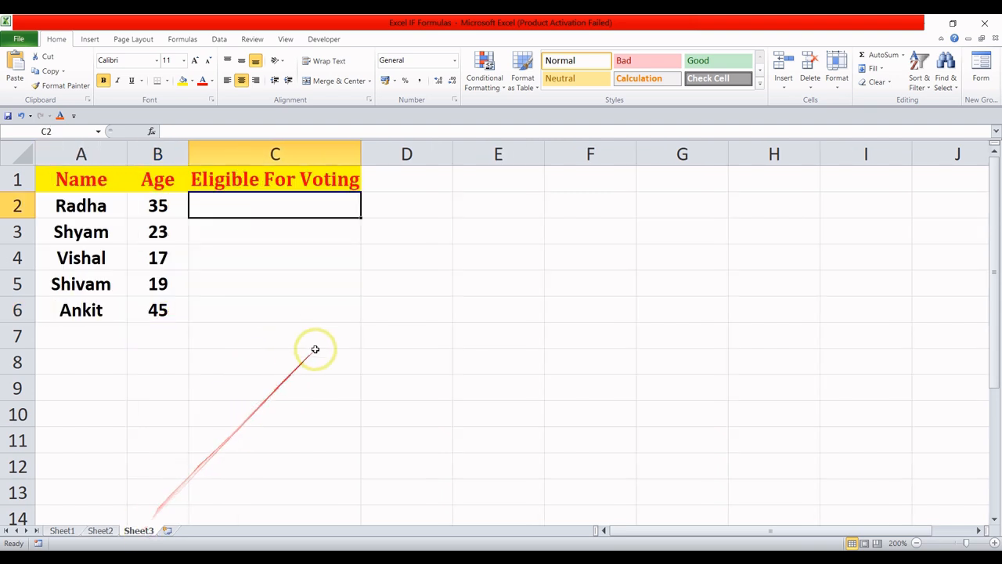
left_click_drag(74, 186, 287, 324)
left_click(293, 291)
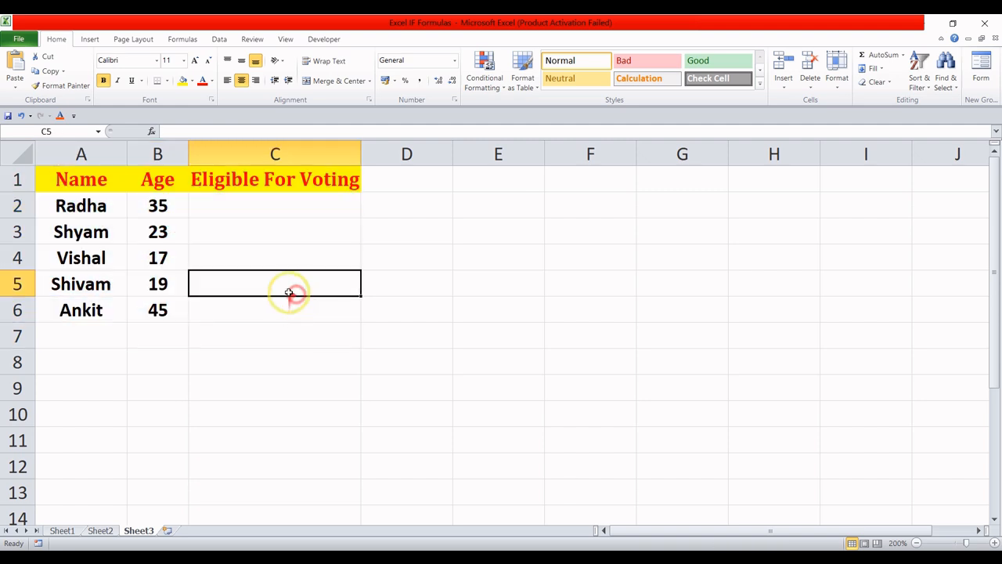
left_click_drag(93, 182, 106, 318)
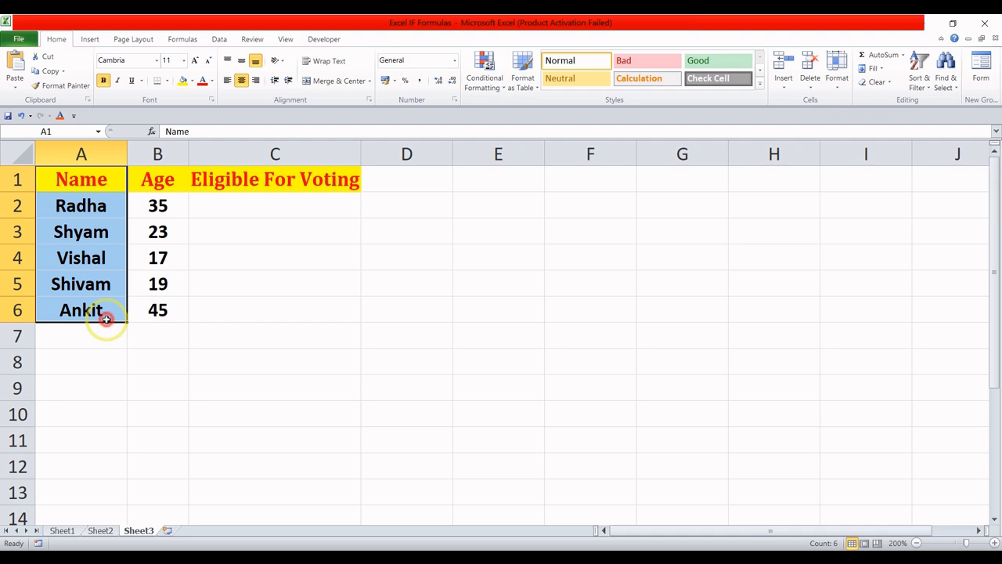
left_click_drag(160, 186, 159, 309)
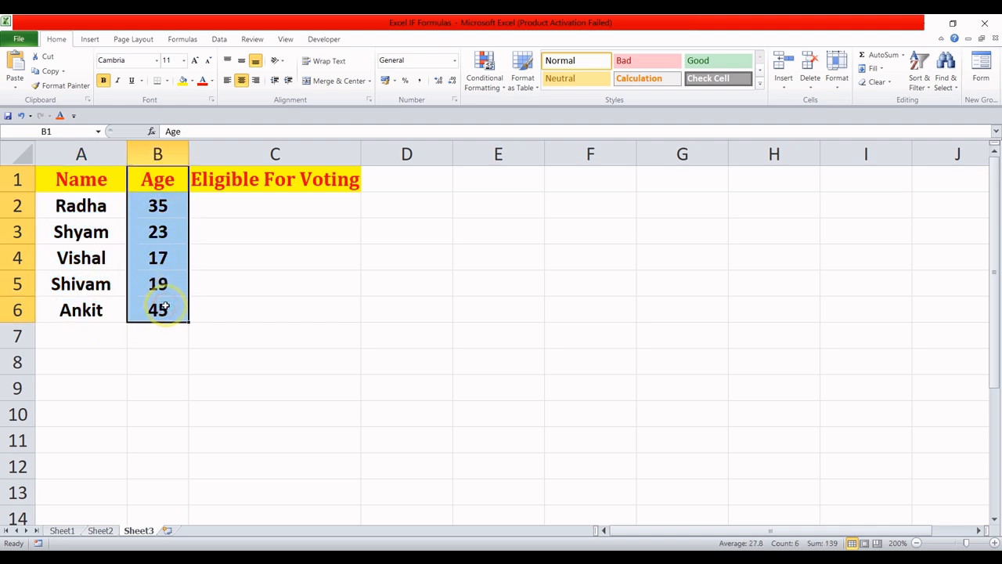
left_click(259, 188)
Step: Begin an IF formula in C2 that tests whether the age in B2 is less than 18
left_click(263, 206)
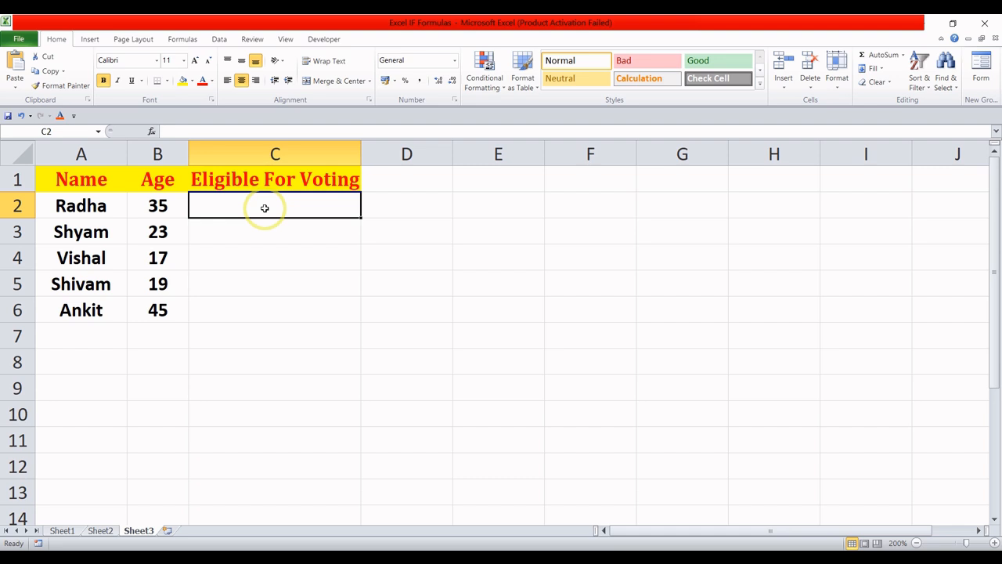
type("=")
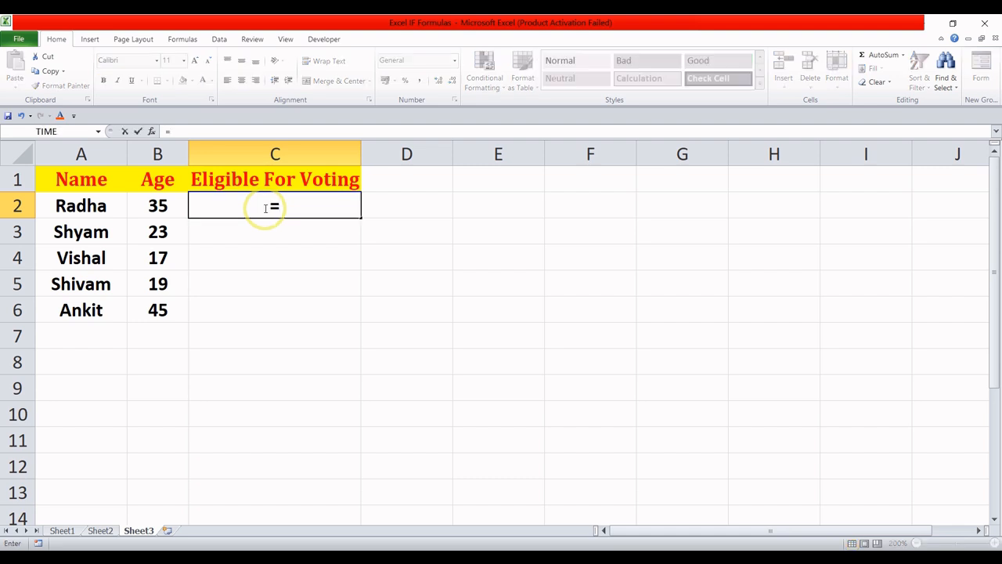
type("if")
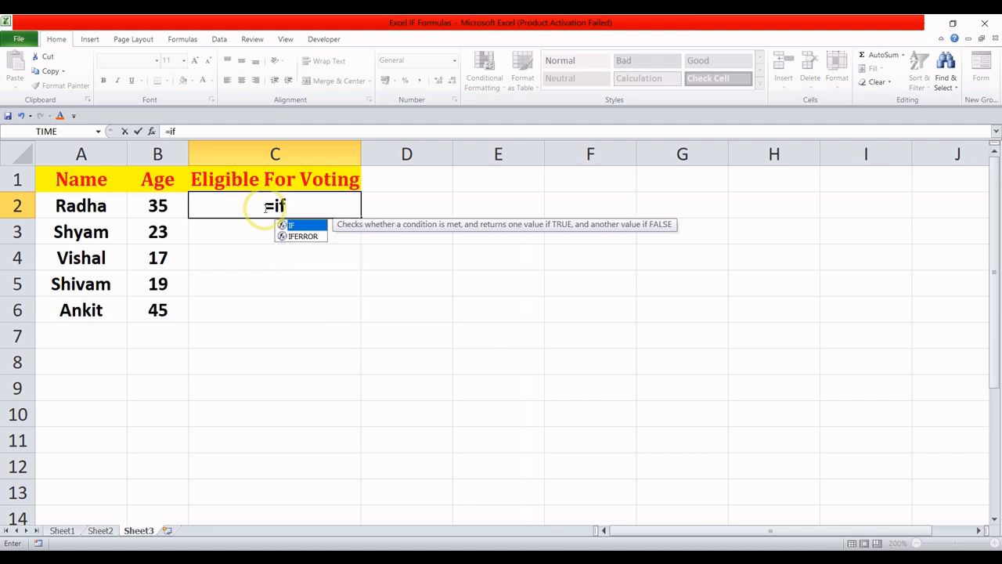
type("(")
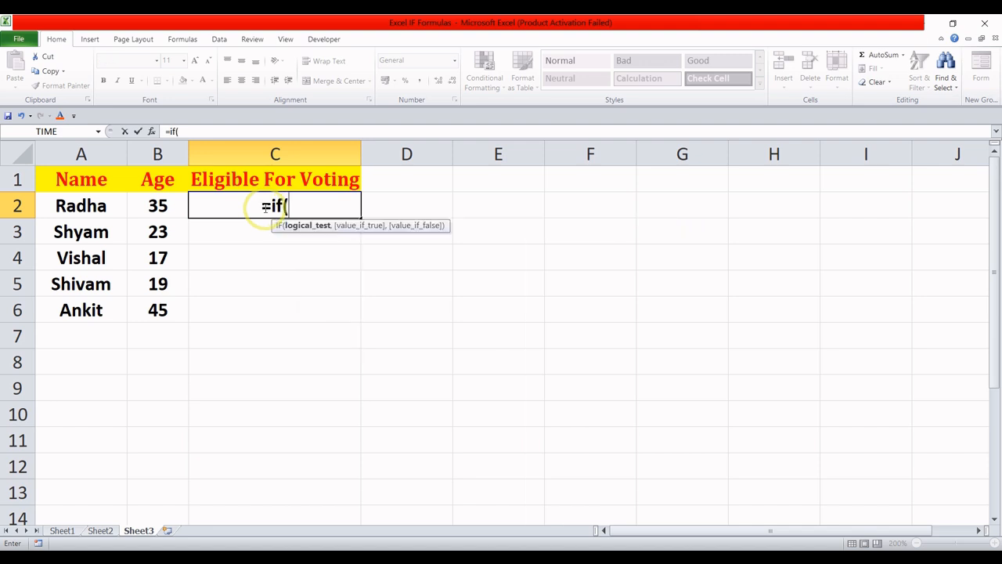
left_click(160, 206)
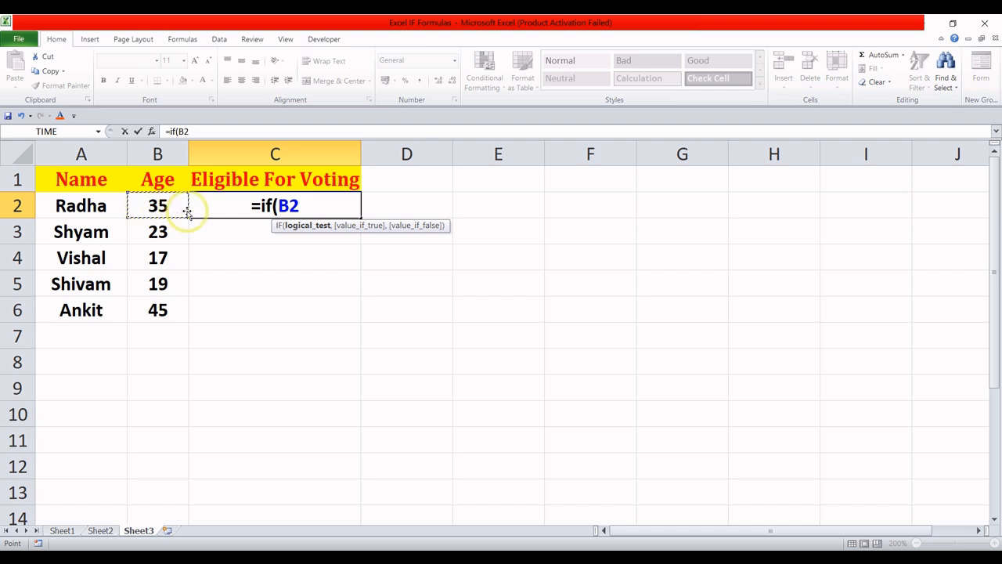
type("<")
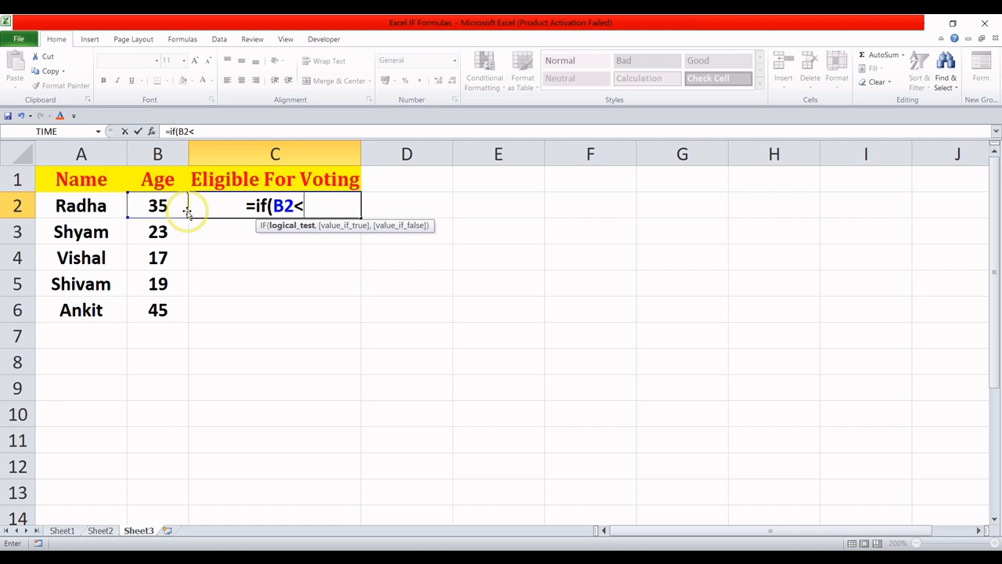
type("18")
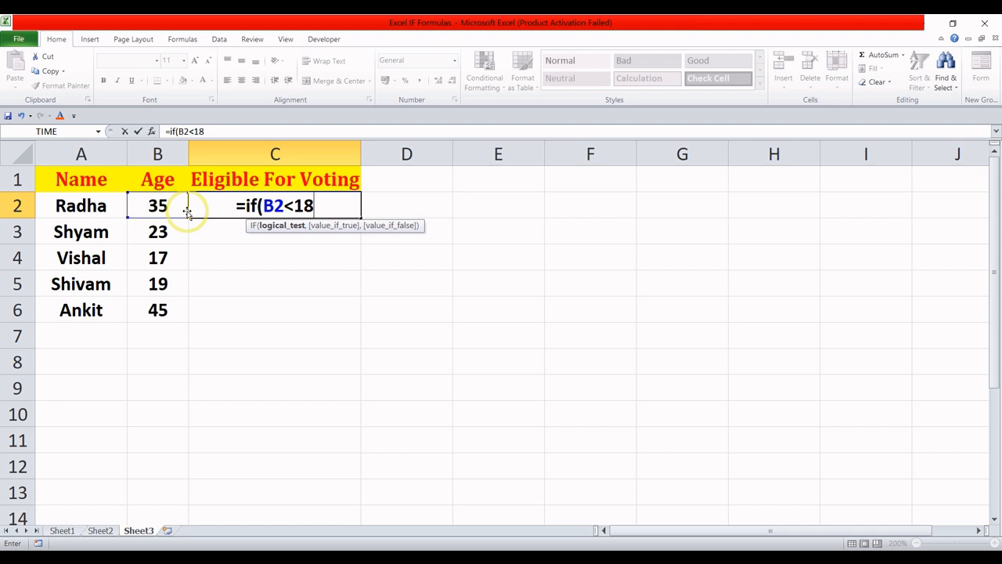
Step: Complete the C2 formula to return "no" when the test is true and "yes" when it is false
type(",")
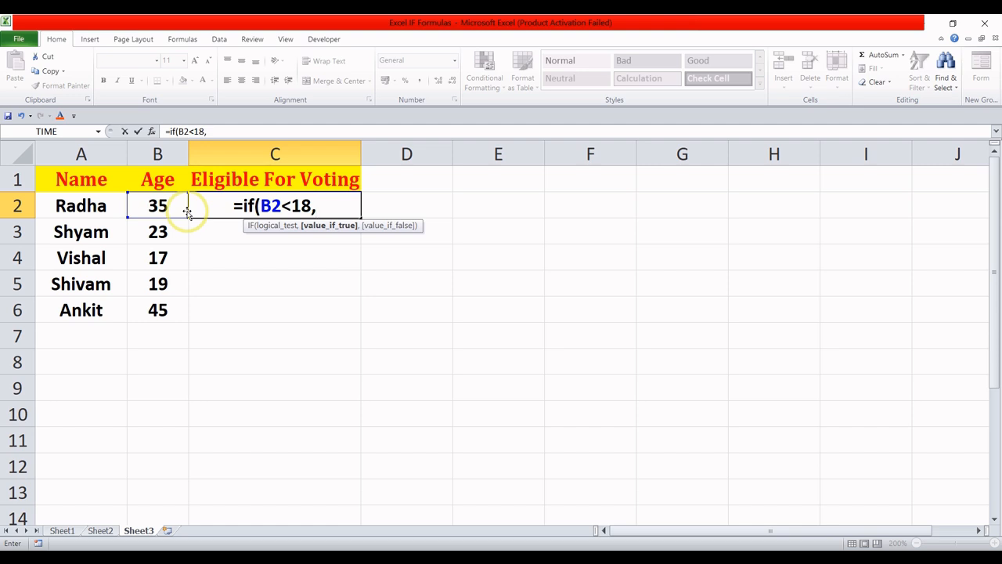
type("\"")
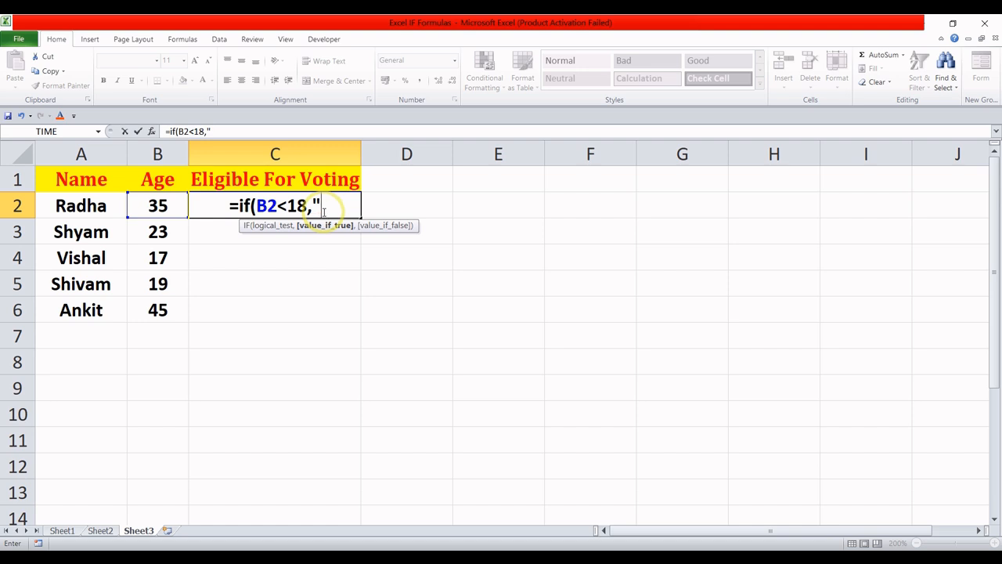
type("n")
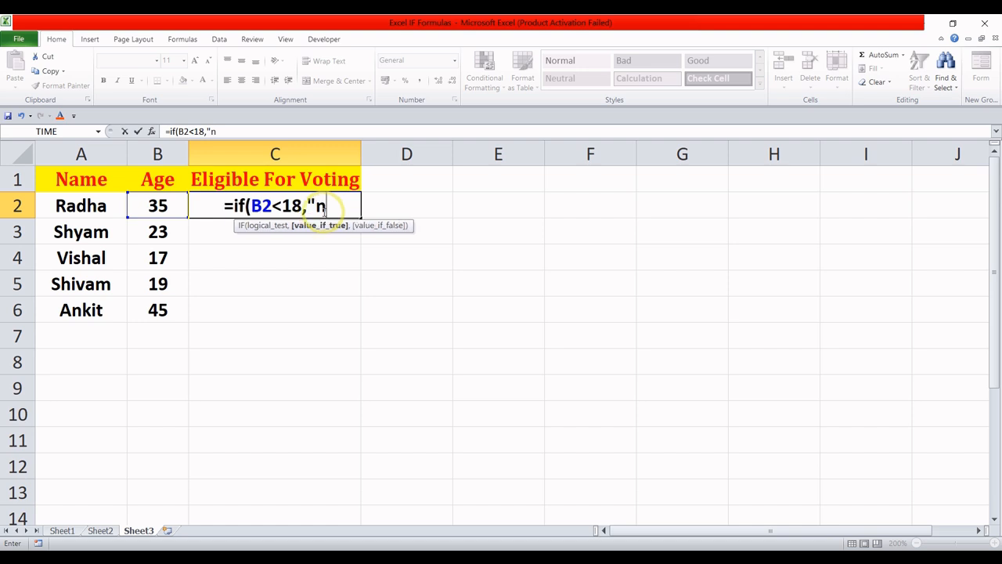
type("o\"")
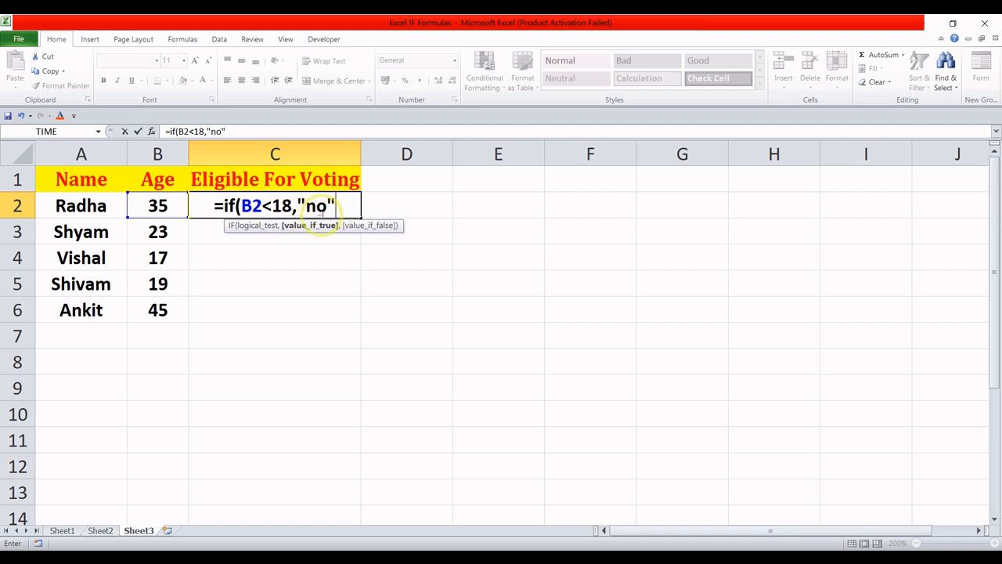
type(",")
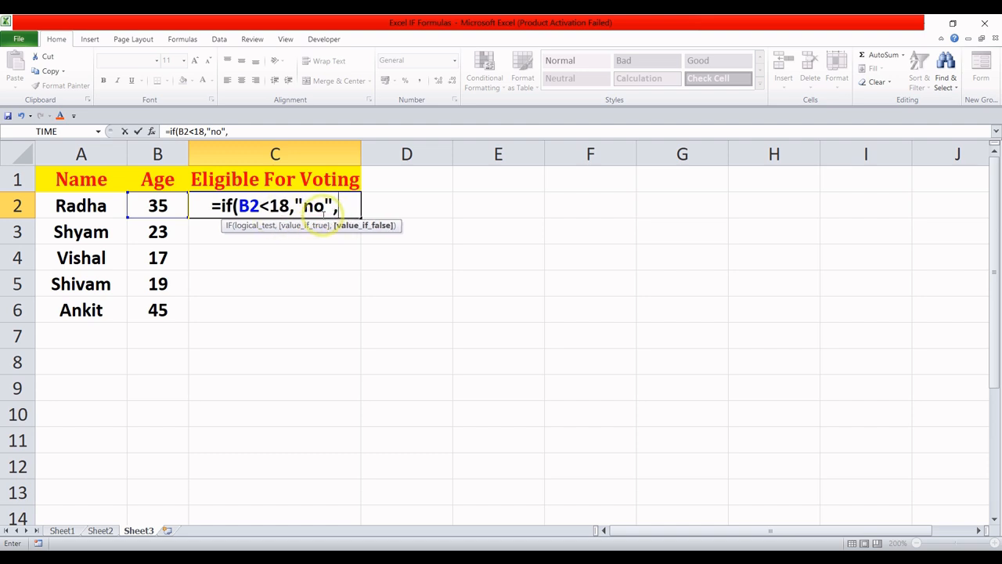
type("\"")
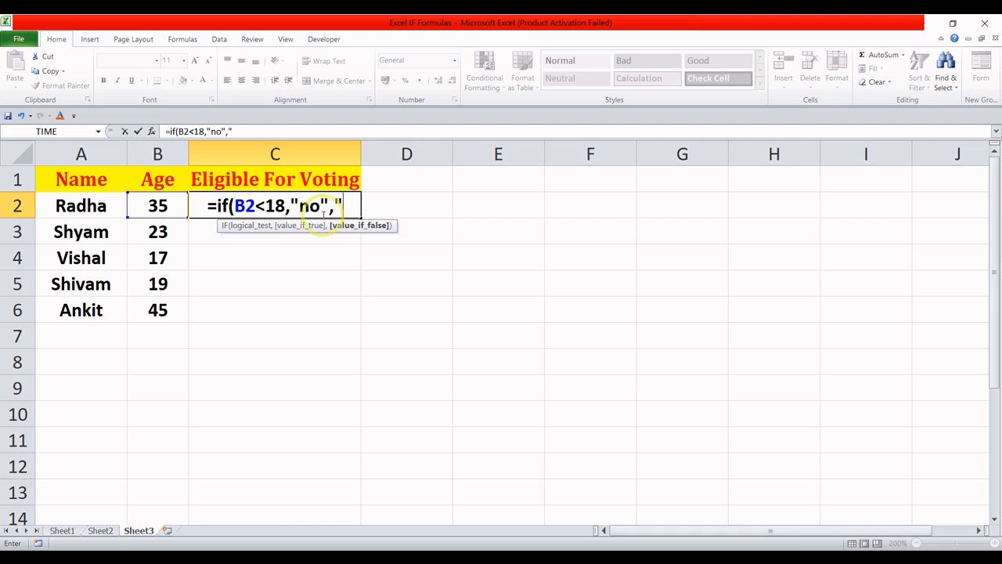
type("y")
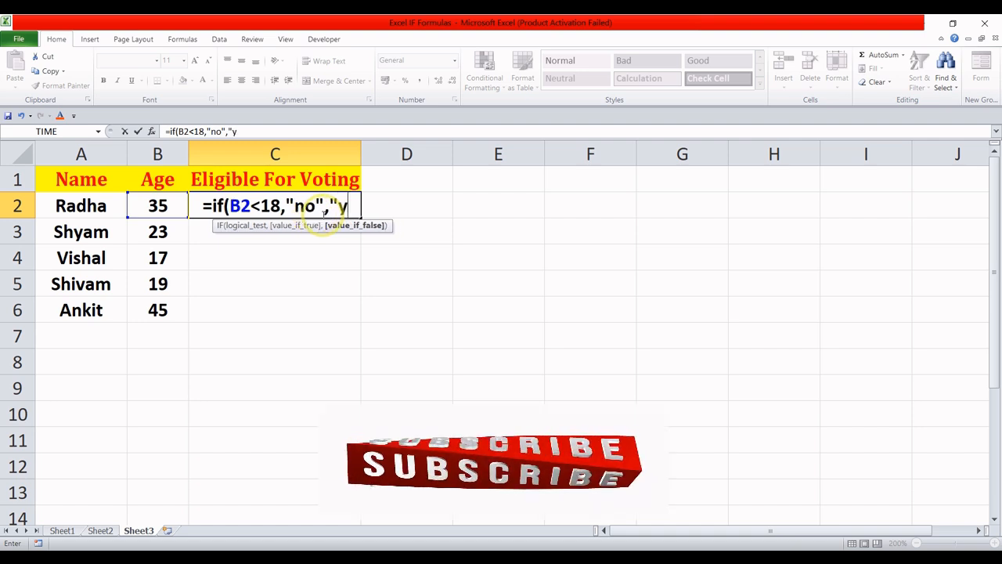
type("es\"")
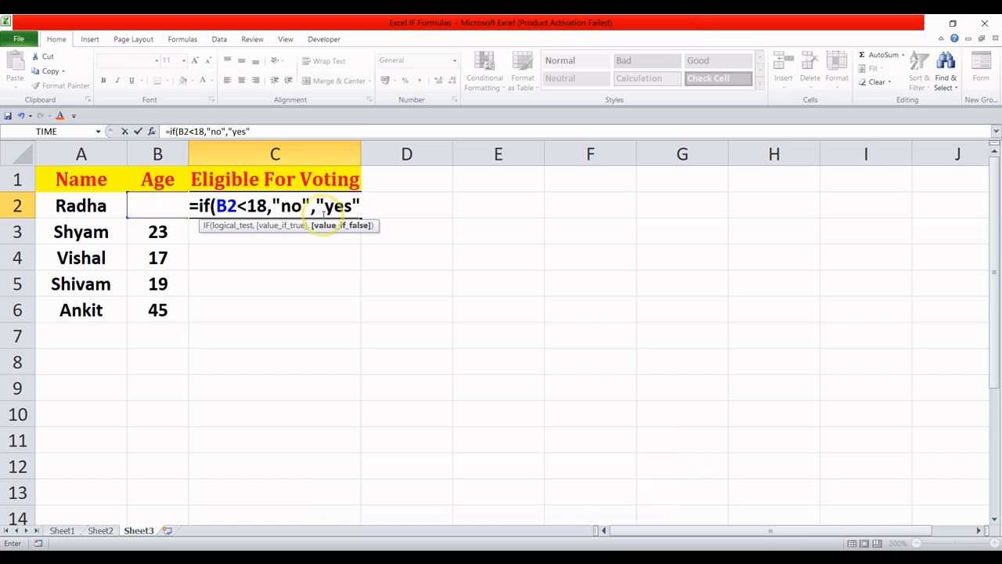
type(")")
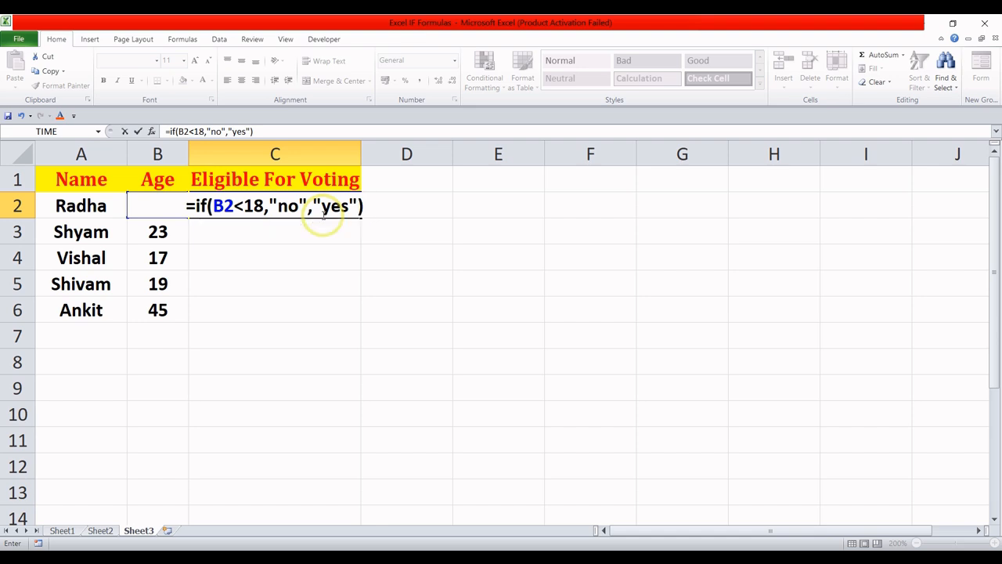
key("Return")
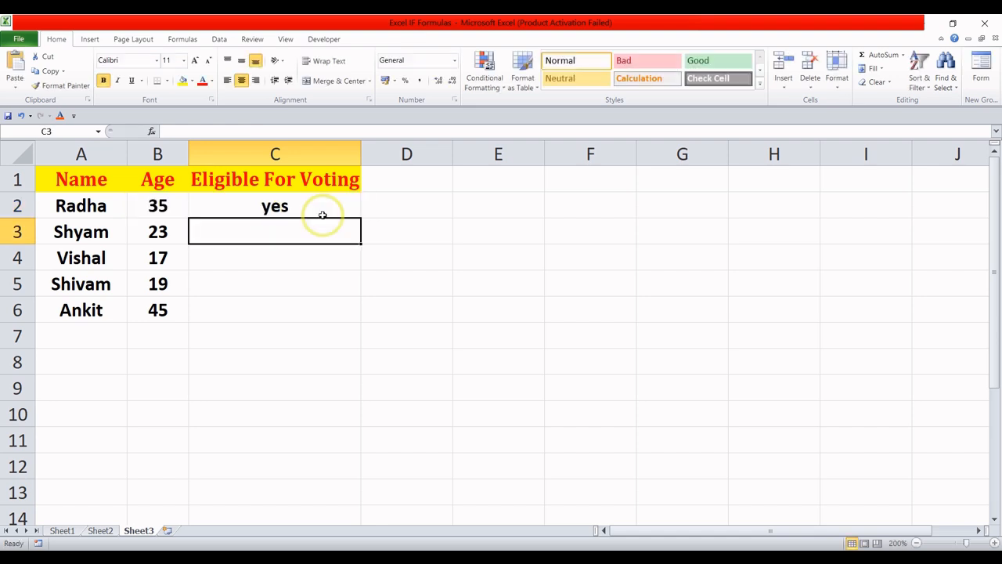
Step: Fill the voting eligibility formula from C2 down through C6
left_click(324, 211)
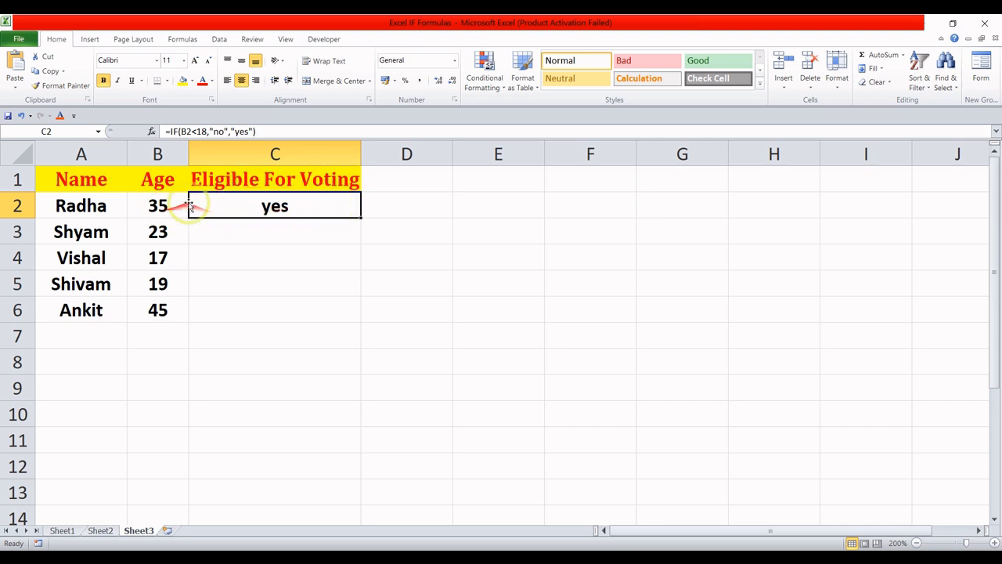
left_click(107, 207)
left_click(185, 206)
left_click(261, 203)
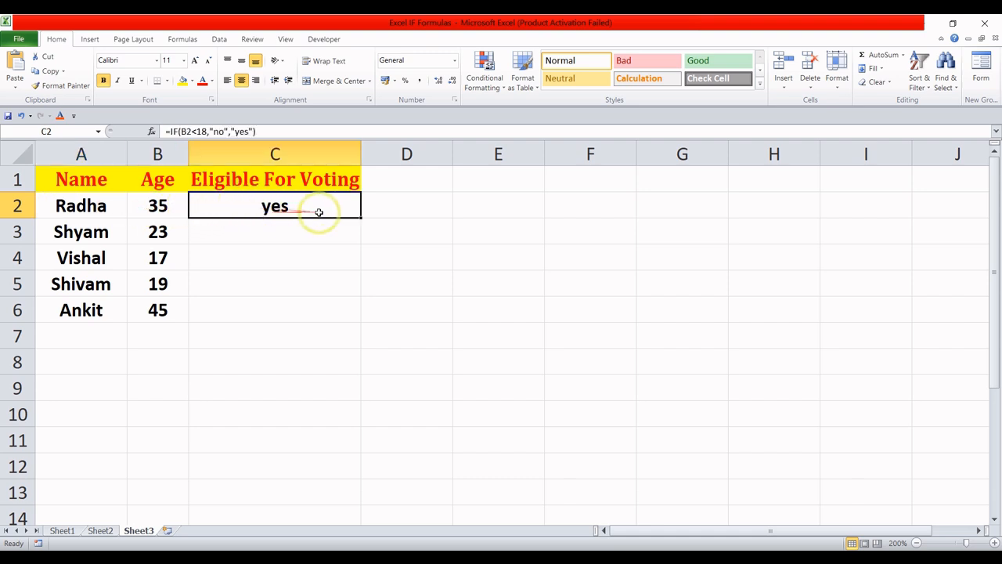
left_click_drag(361, 216, 358, 308)
left_click(425, 232)
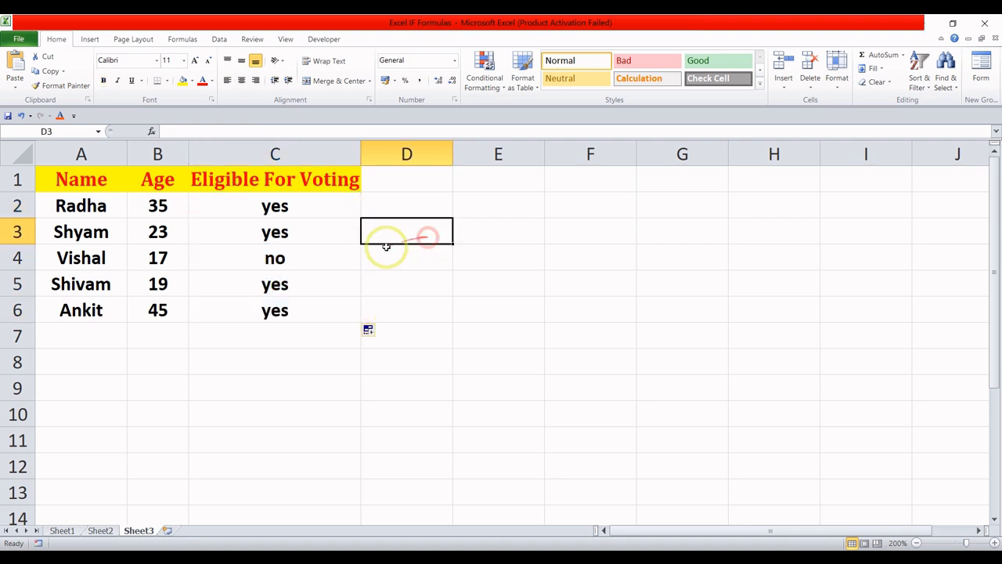
Step: Check the eligibility result in C4 against the name and age in row 4
left_click(325, 260)
left_click(80, 256)
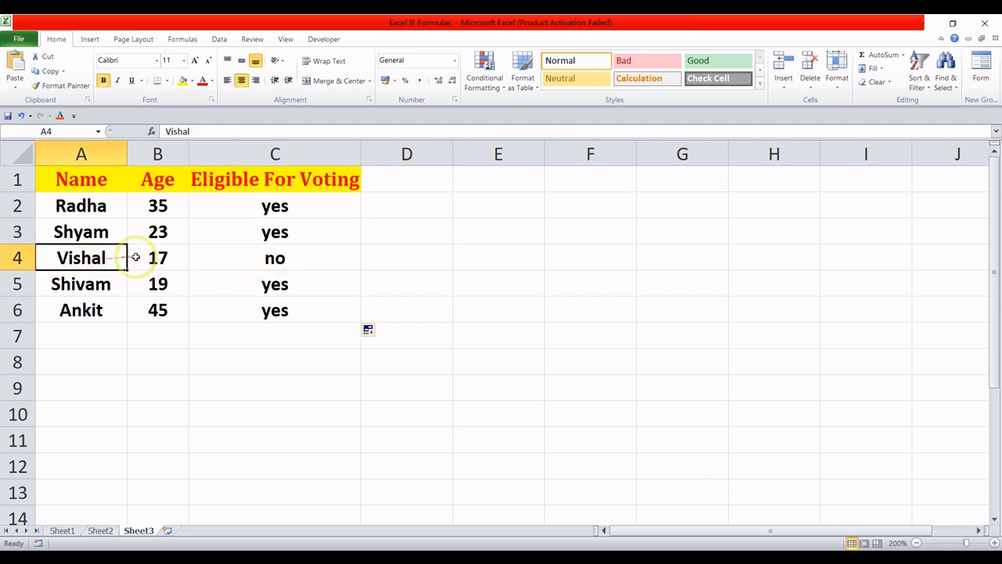
left_click(168, 255)
left_click_drag(182, 253, 289, 256)
left_click(289, 256)
Step: Change the age in B5 to 16 and check the eligibility result in C5
mouse_move(206, 280)
left_mouse_down()
mouse_move(260, 260)
mouse_move(174, 286)
left_mouse_up()
left_click(166, 285)
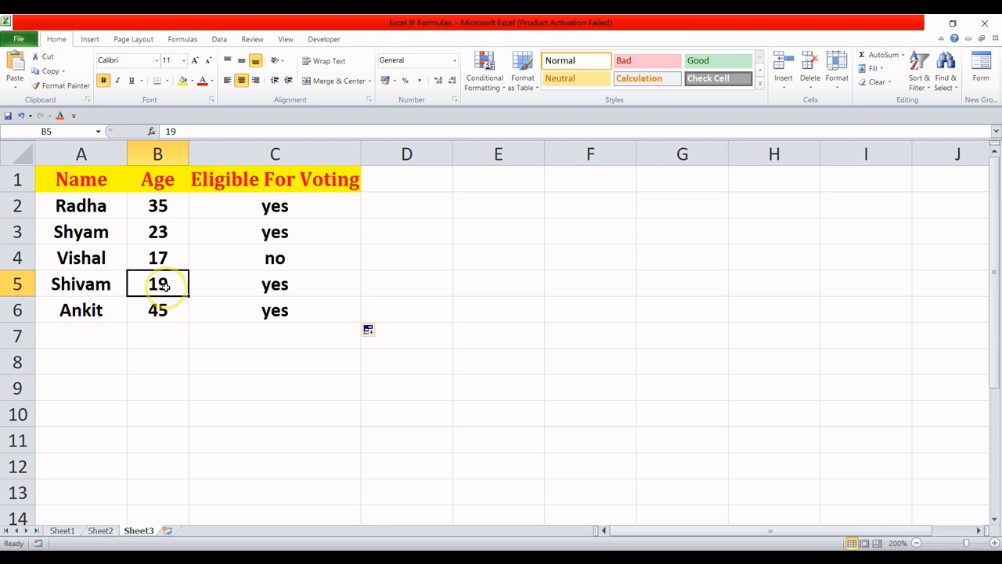
type("1")
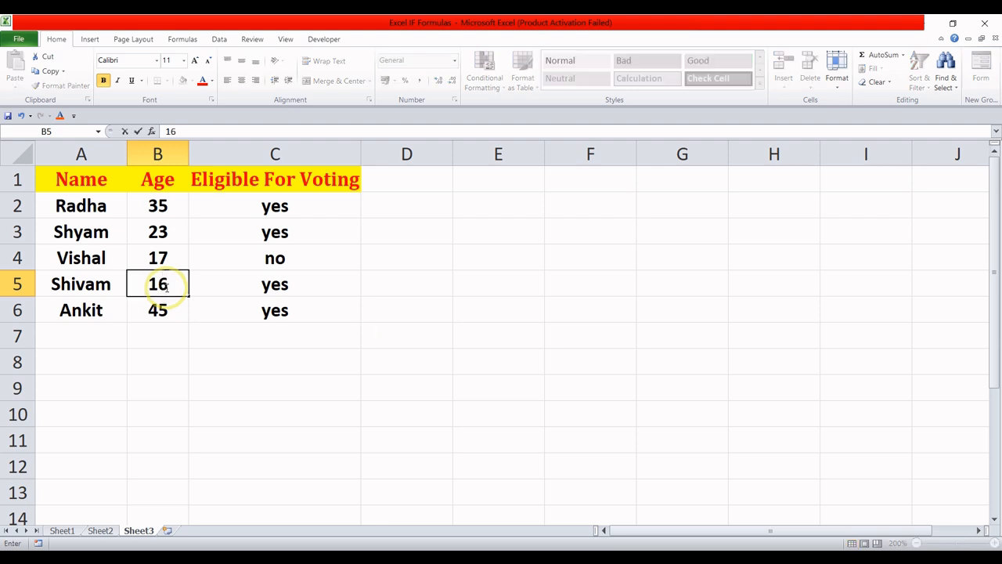
key("Return")
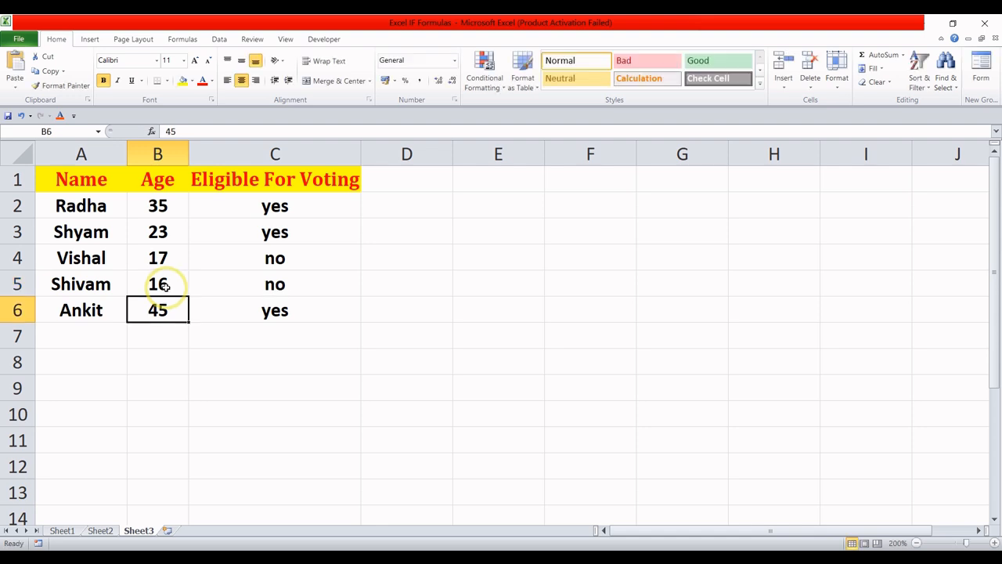
left_click(294, 284)
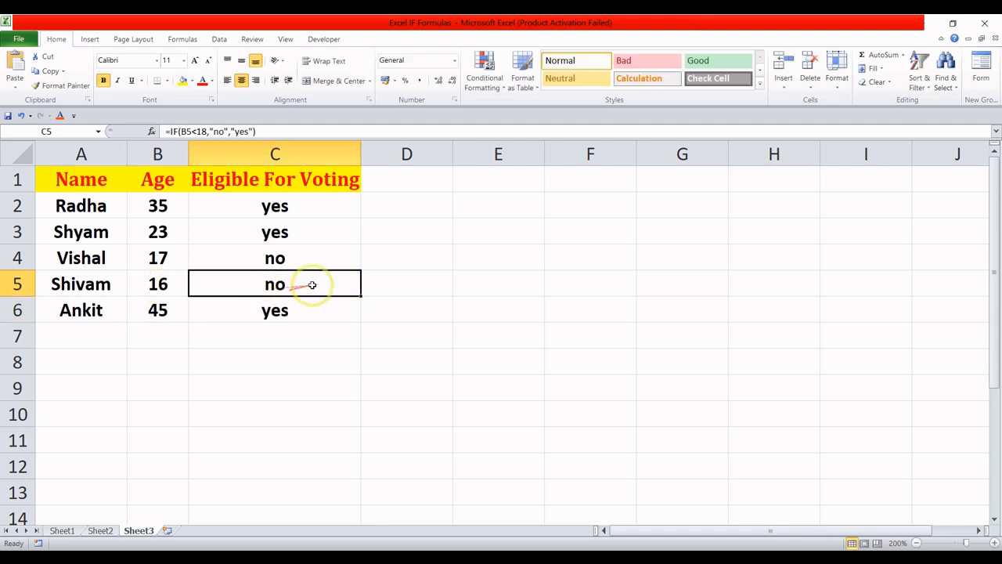